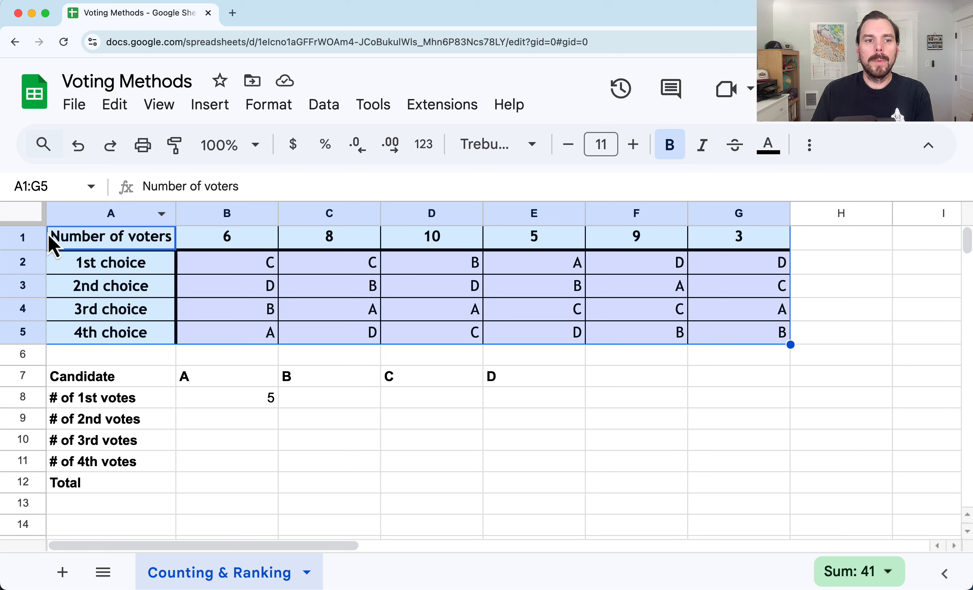
Examine the preference schedule, selecting the first voter column's rankings
{"action": "left_click", "coordinate": [24, 242]}
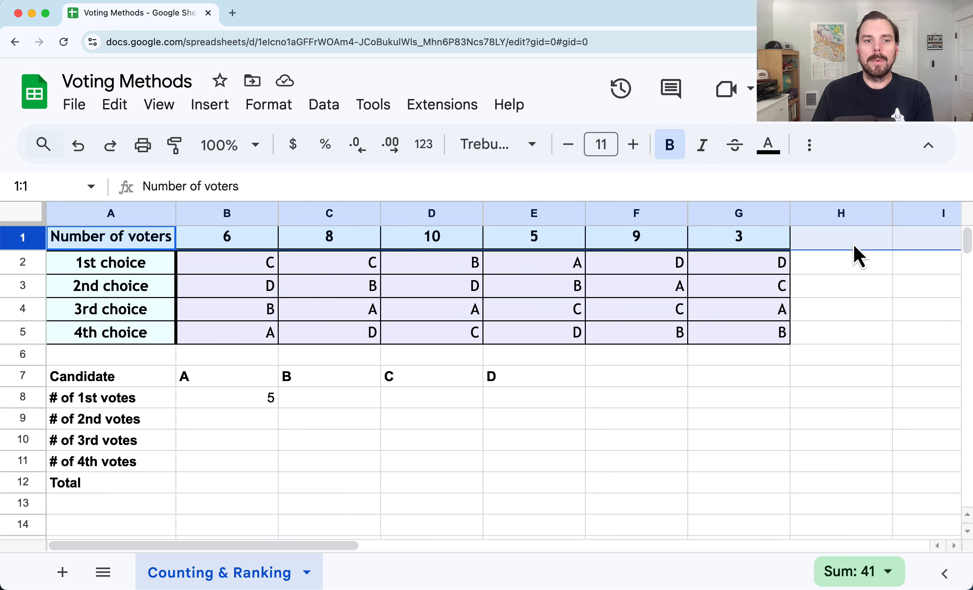
{"action": "left_click", "coordinate": [249, 217]}
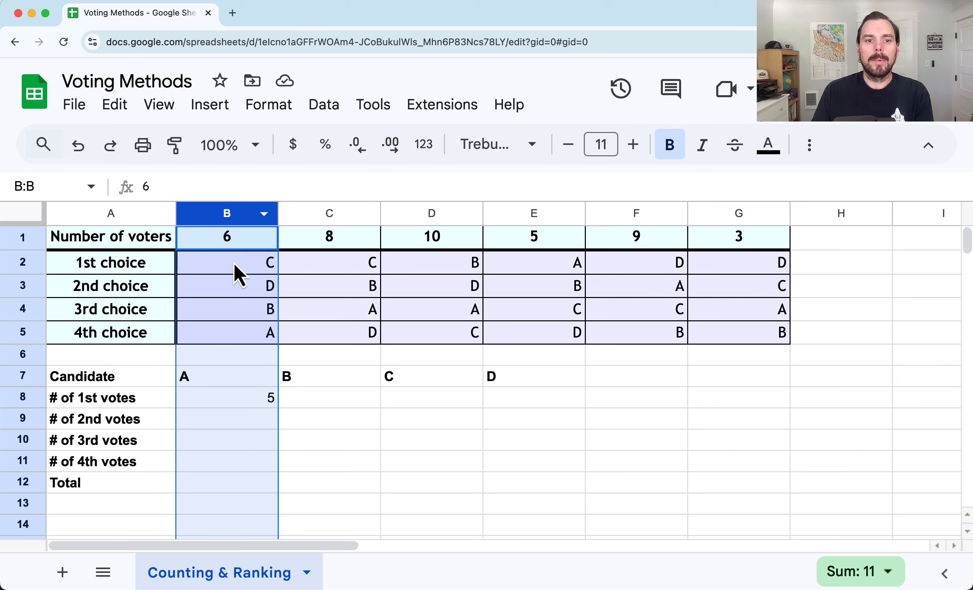
{"action": "left_click_drag", "start_coordinate": [235, 264], "coordinate": [236, 335]}
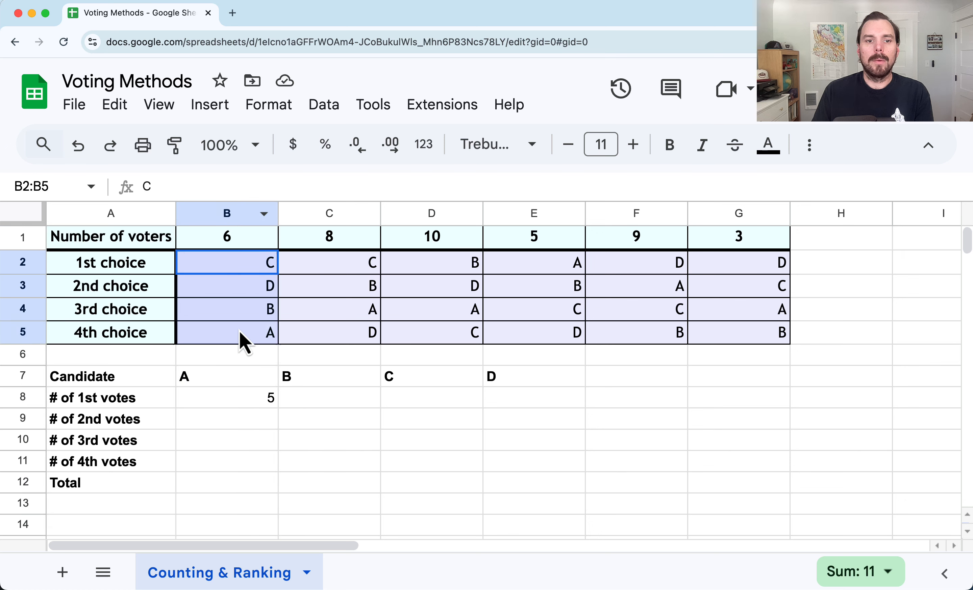
{"action": "left_click", "coordinate": [234, 243]}
{"action": "left_click_drag", "start_coordinate": [242, 268], "coordinate": [249, 334]}
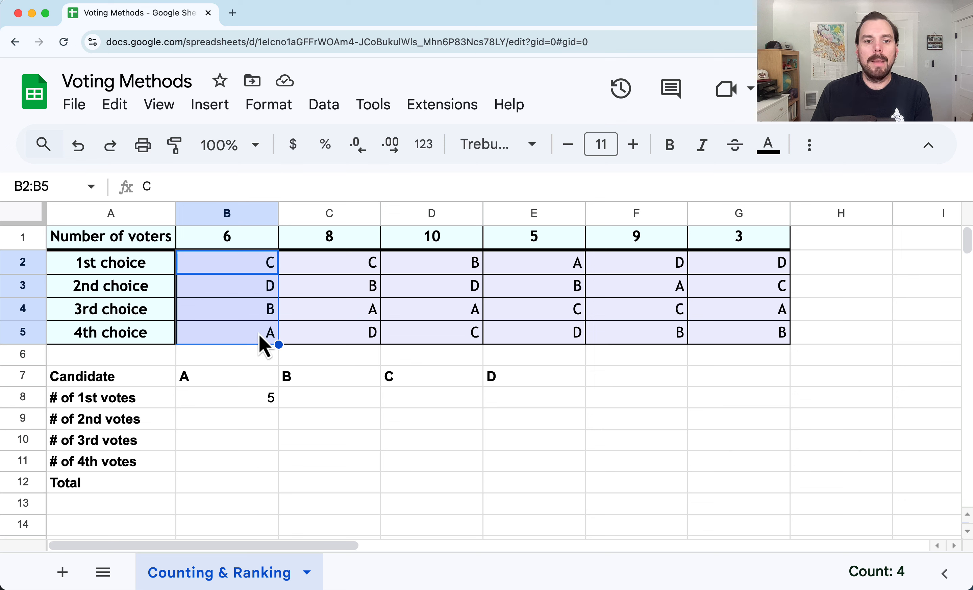
Inspect the SUMIF formula in B8, reviewing its range, criterion and sum range arguments
{"action": "left_click", "coordinate": [255, 402]}
{"action": "double_click", "coordinate": [256, 403]}
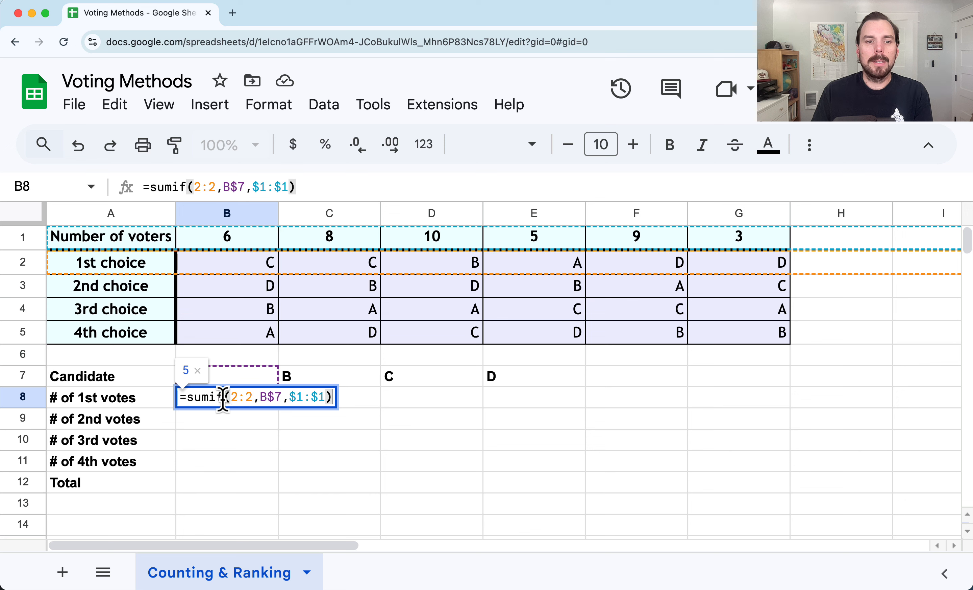
{"action": "double_click", "coordinate": [207, 398]}
{"action": "left_click_drag", "start_coordinate": [232, 397], "coordinate": [253, 397]}
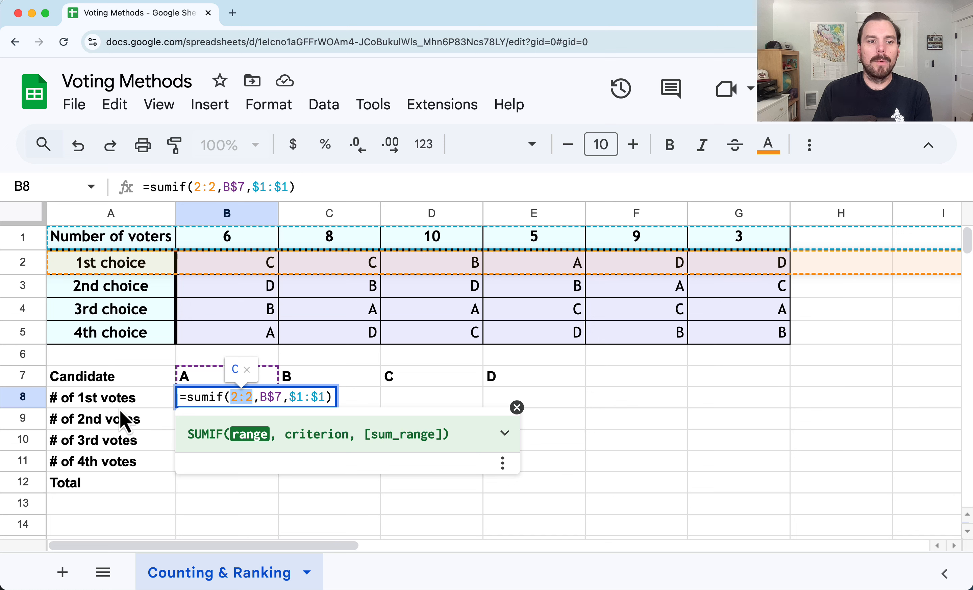
{"action": "left_click", "coordinate": [258, 397]}
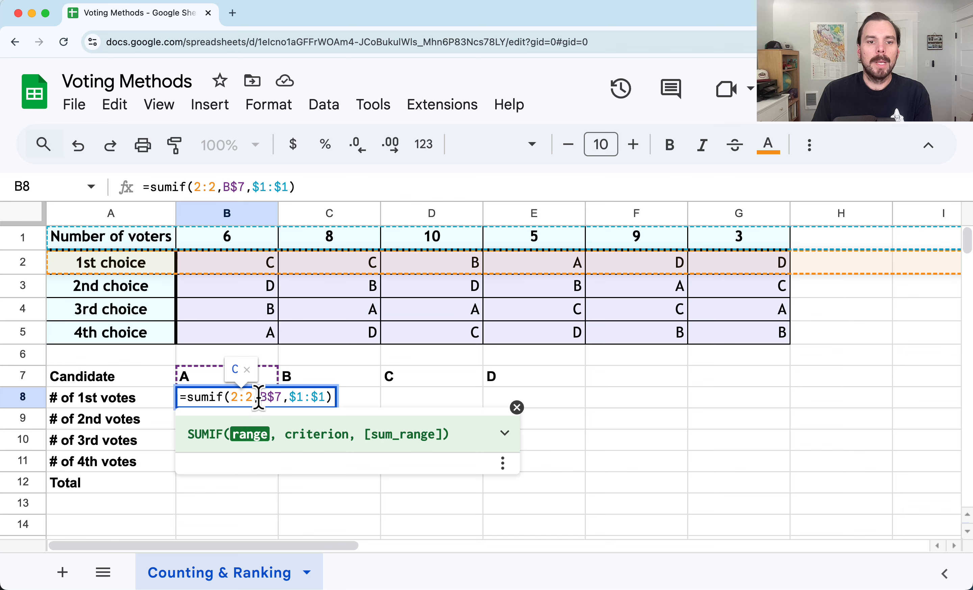
{"action": "left_click", "coordinate": [229, 380]}
{"action": "double_click", "coordinate": [234, 399]}
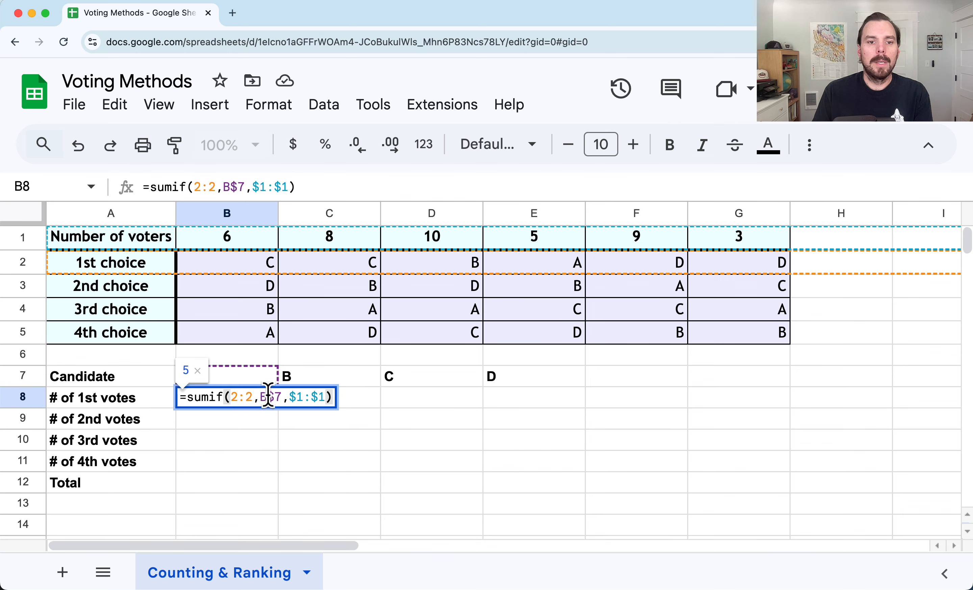
{"action": "left_click", "coordinate": [279, 398]}
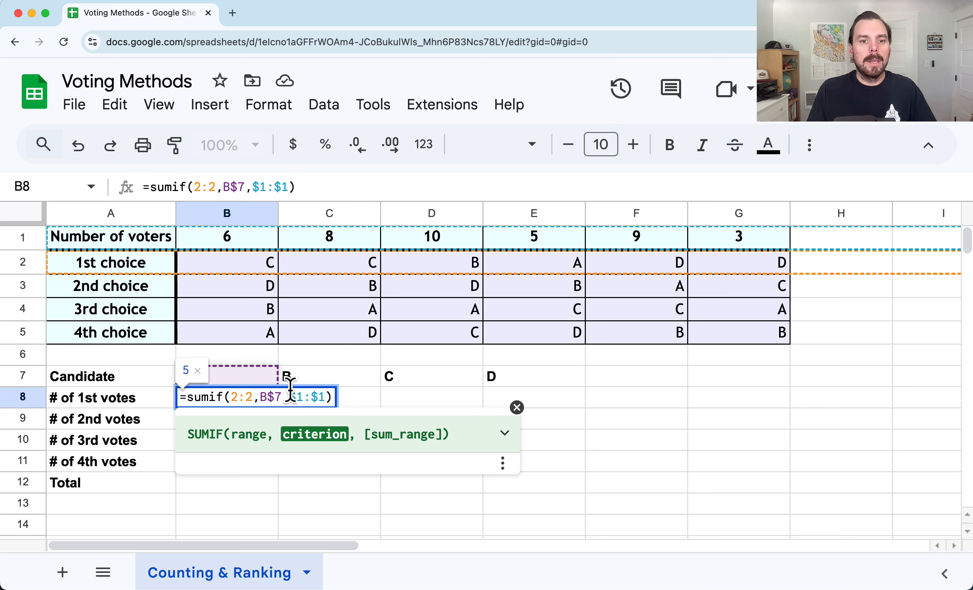
{"action": "left_click_drag", "start_coordinate": [289, 398], "coordinate": [334, 404]}
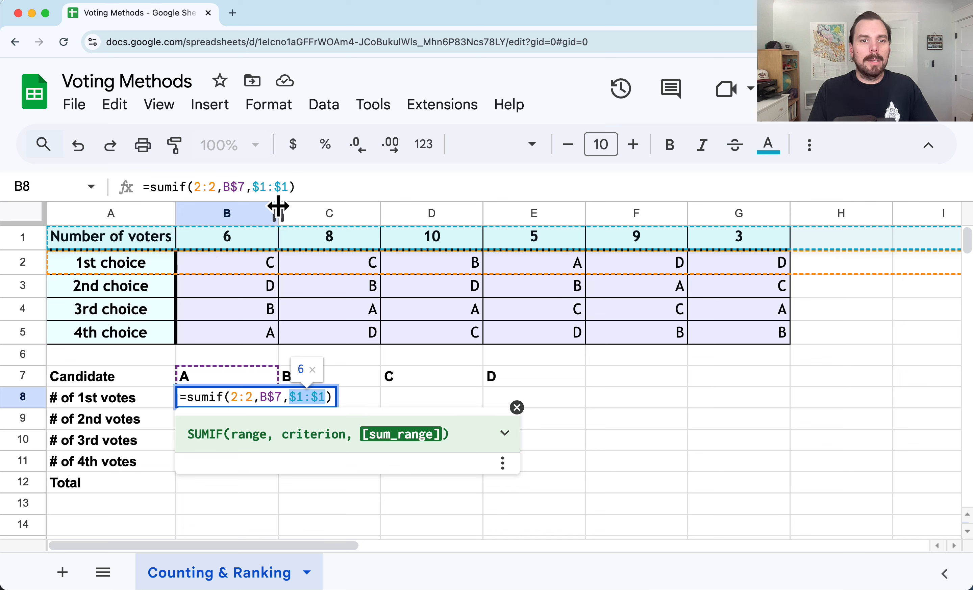
{"action": "key", "text": "Return"}
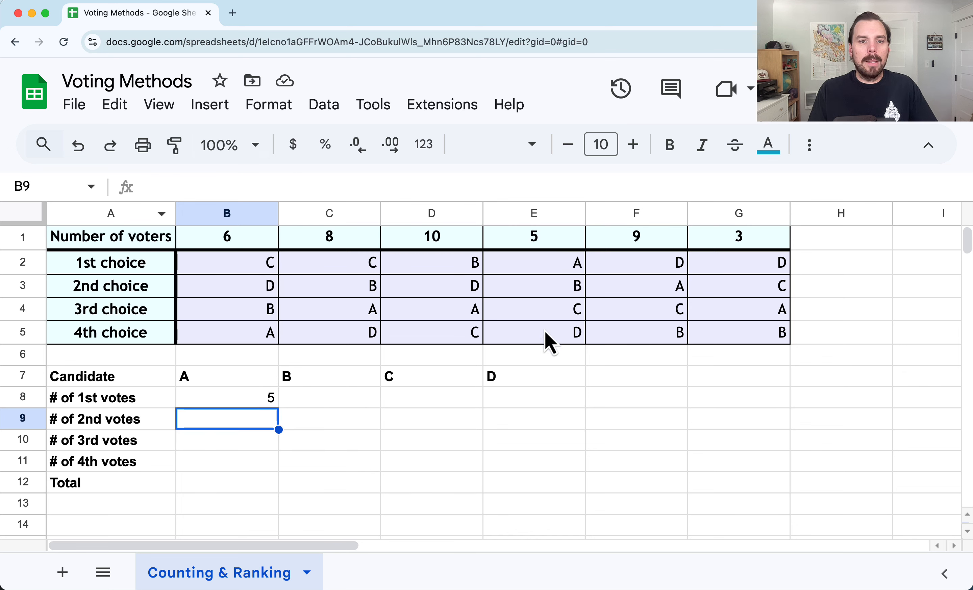
Fill the SUMIF formula from B8 down to row 11 and across to column E
{"action": "left_click", "coordinate": [228, 400]}
{"action": "left_click_drag", "start_coordinate": [279, 409], "coordinate": [271, 471]}
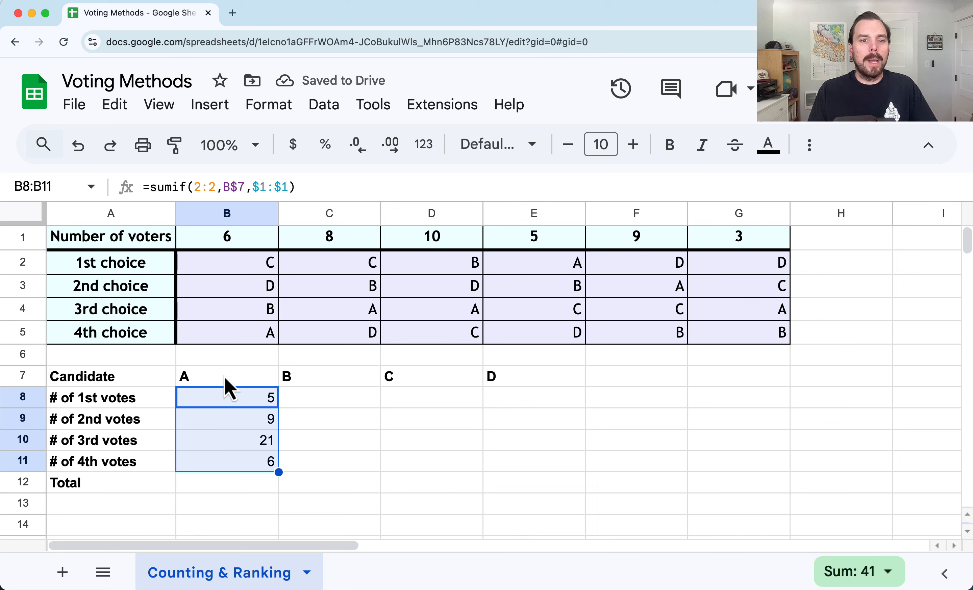
{"action": "left_click_drag", "start_coordinate": [279, 473], "coordinate": [502, 473]}
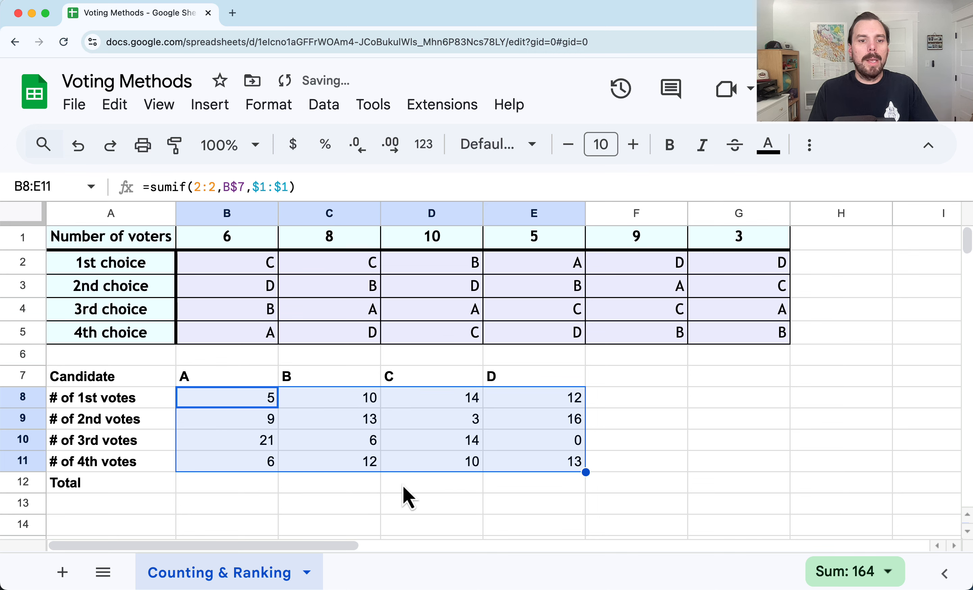
Total candidate A's votes in B12 with SUM(B8:B11) and compare with the voter counts in row 1
{"action": "left_click", "coordinate": [238, 487]}
{"action": "type", "text": "="}
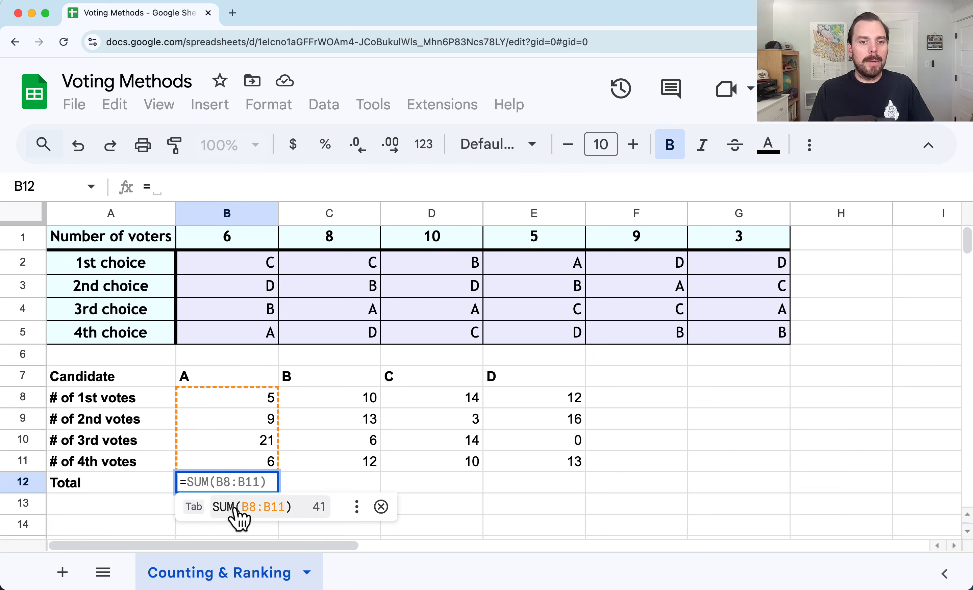
{"action": "left_click", "coordinate": [235, 513]}
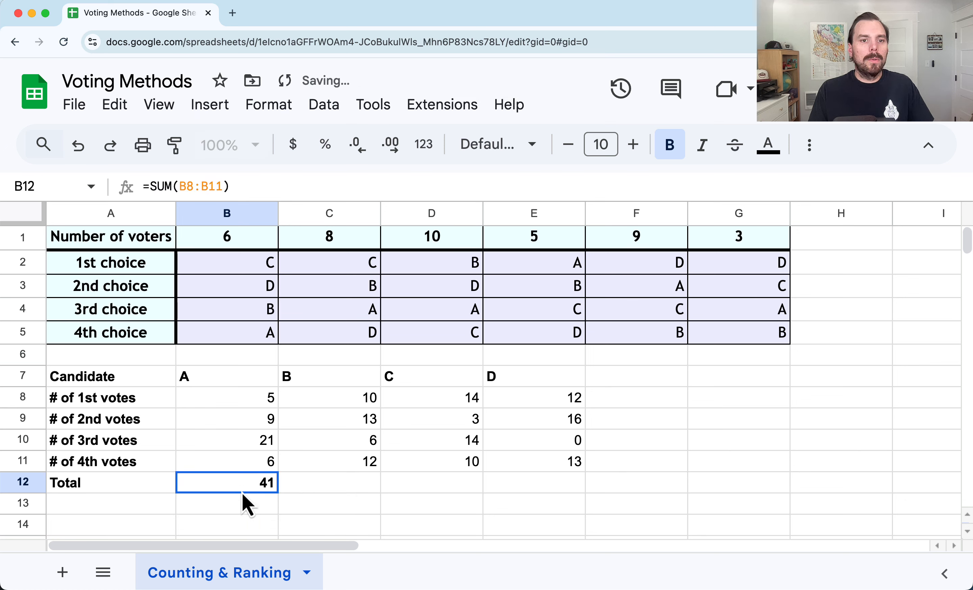
{"action": "left_click_drag", "start_coordinate": [275, 239], "coordinate": [735, 243]}
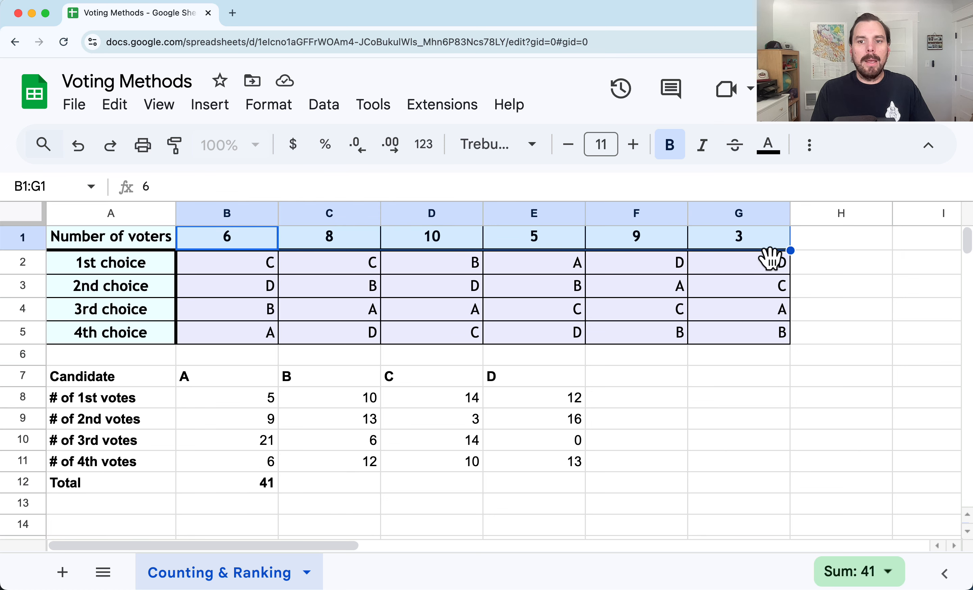
{"action": "left_click", "coordinate": [731, 425]}
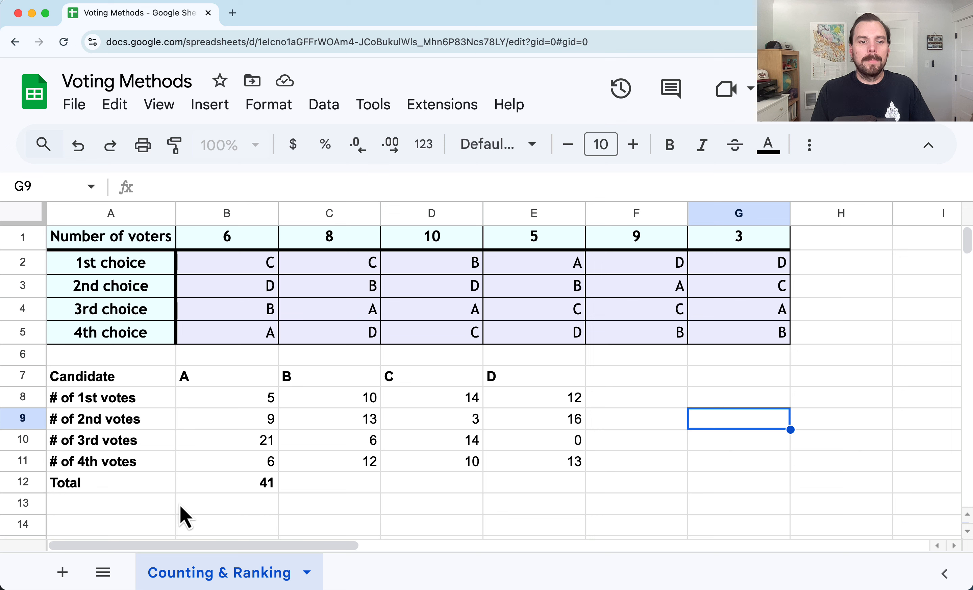
Label cell A13 as Majority
{"action": "left_click", "coordinate": [144, 506]}
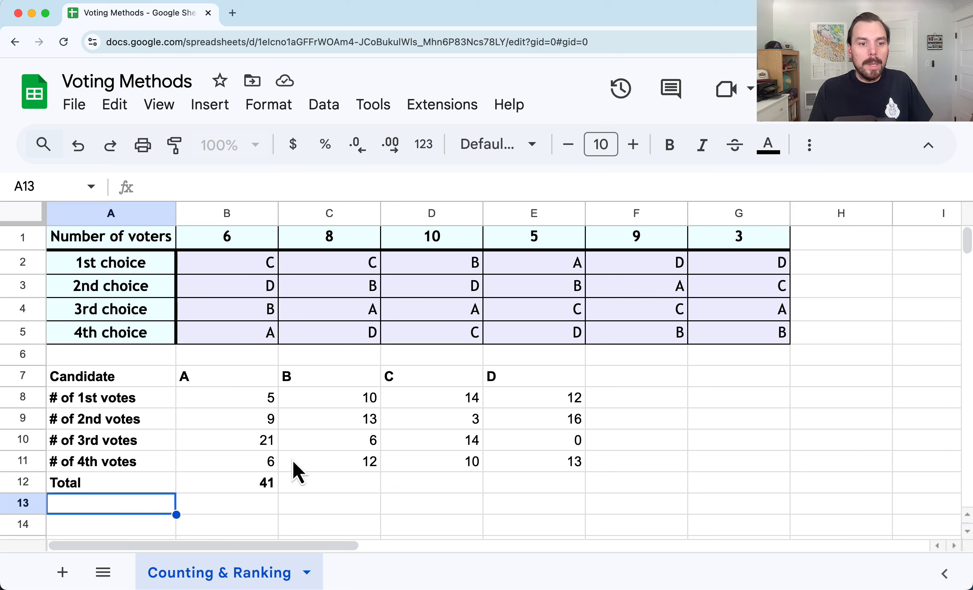
{"action": "type", "text": "Majority"}
{"action": "key", "text": "Tab"}
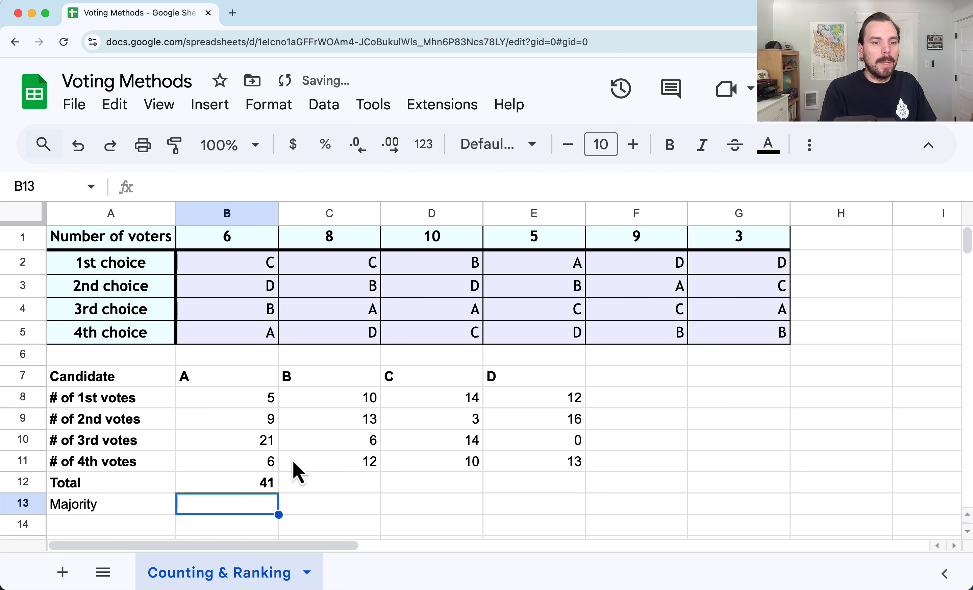
Enter a formula in B13 dividing the total in B12 by 2
{"action": "type", "text": "="}
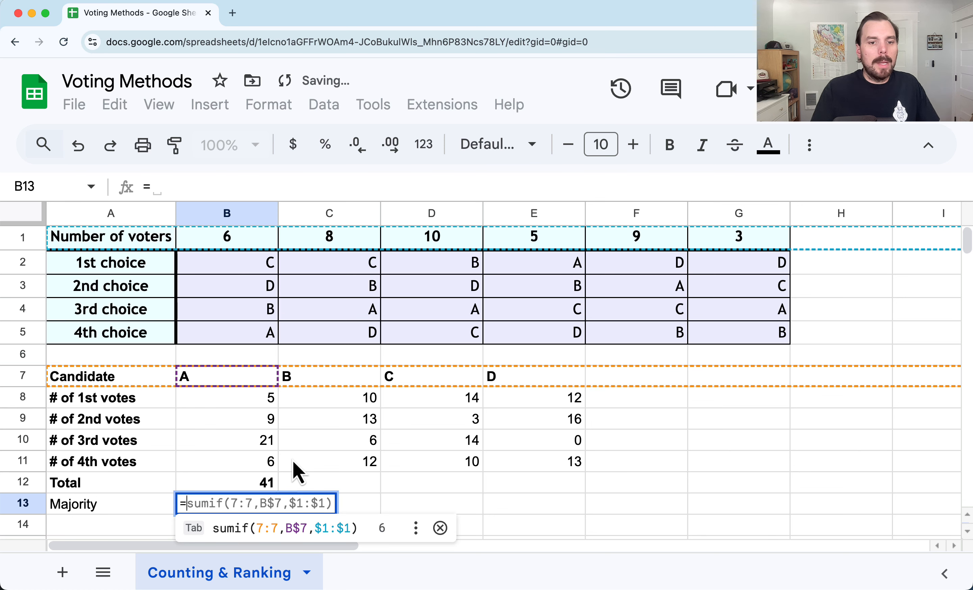
{"action": "left_click", "coordinate": [244, 484]}
{"action": "type", "text": "/2"}
{"action": "key", "text": "Return"}
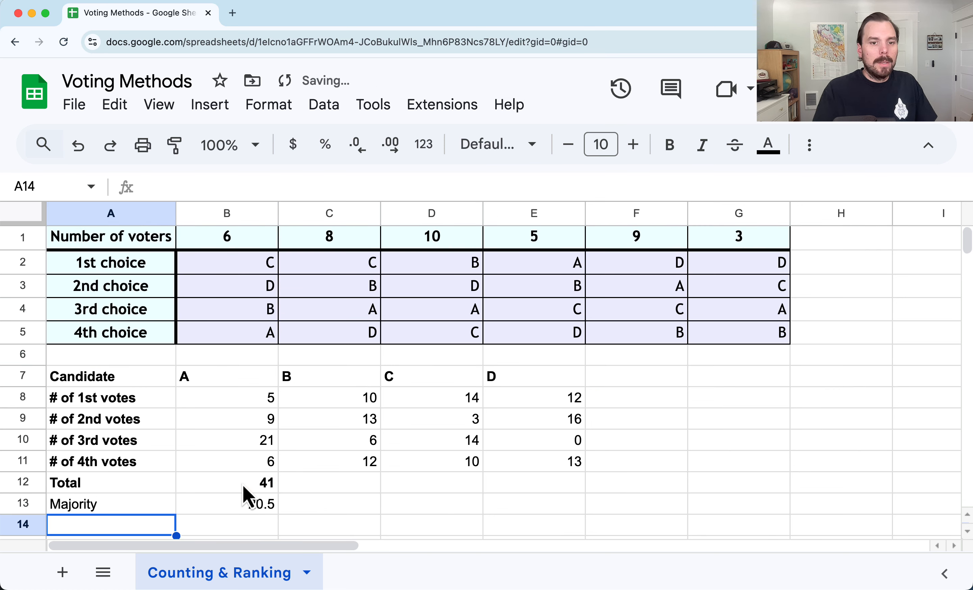
Wrap B13's formula in ROUNDUP so the majority becomes =roundup(B12/2)
{"action": "double_click", "coordinate": [233, 504]}
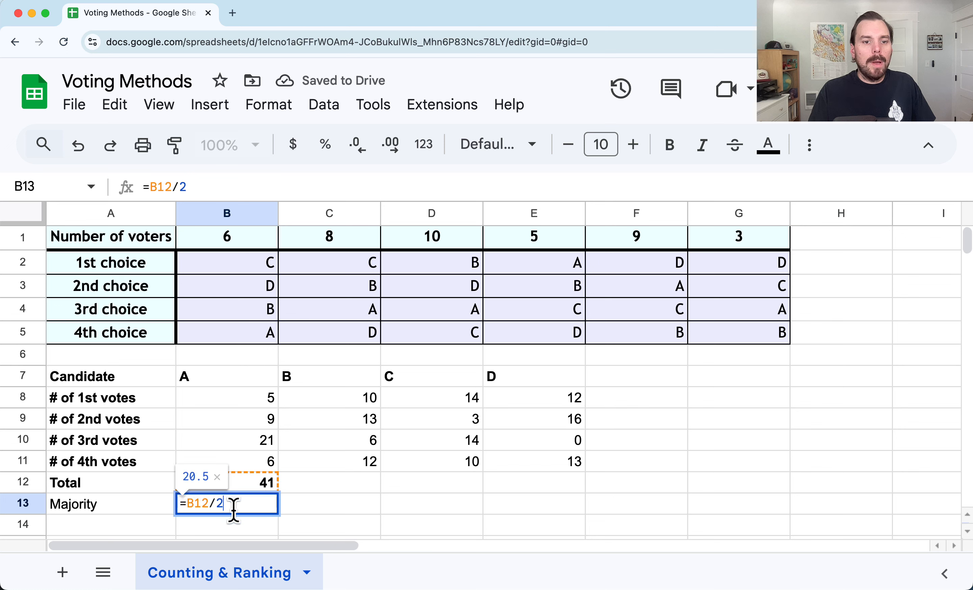
{"action": "left_click", "coordinate": [188, 505]}
{"action": "type", "text": "rou"}
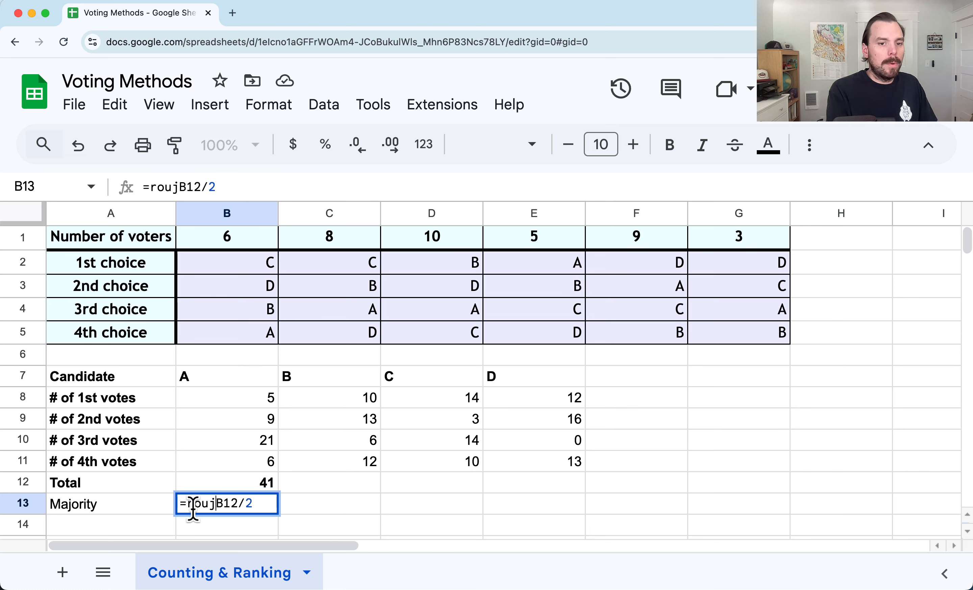
{"action": "type", "text": "ndup("}
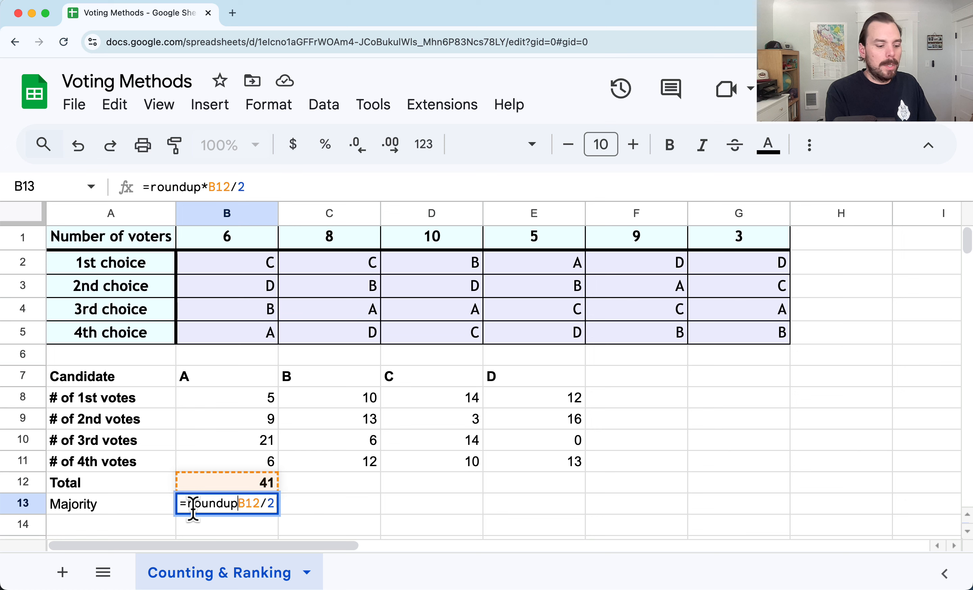
{"action": "left_click", "coordinate": [280, 506]}
{"action": "type", "text": ")"}
{"action": "key", "text": "Return"}
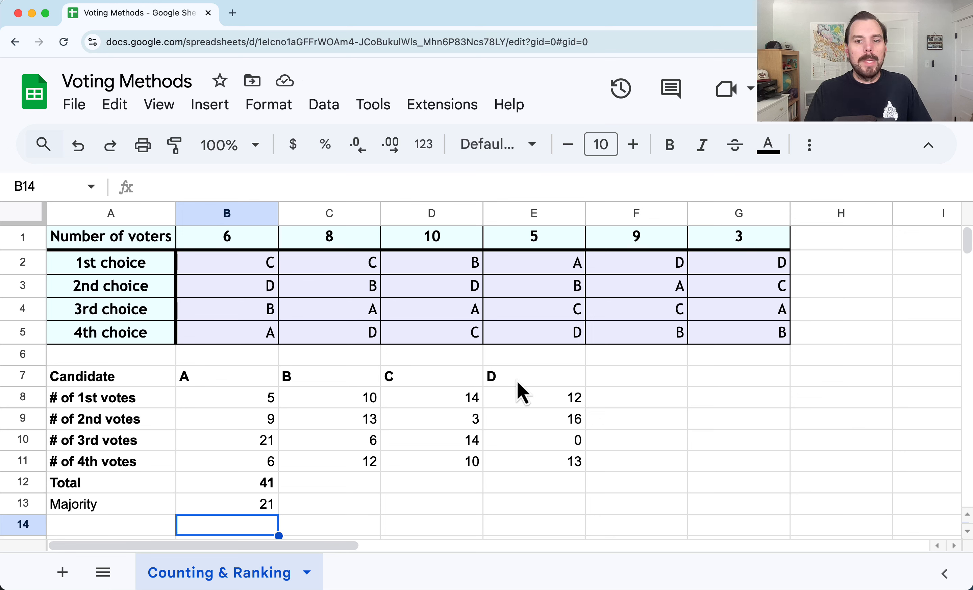
Review the first-choice vote counts and the voter columns' rankings for each candidate
{"action": "left_click_drag", "start_coordinate": [509, 404], "coordinate": [256, 405]}
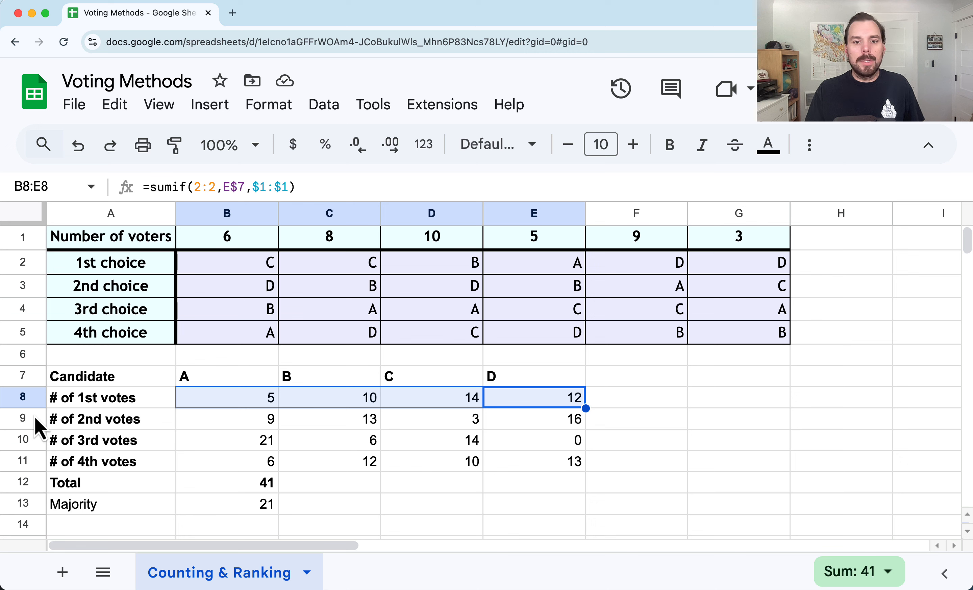
{"action": "left_click", "coordinate": [426, 402]}
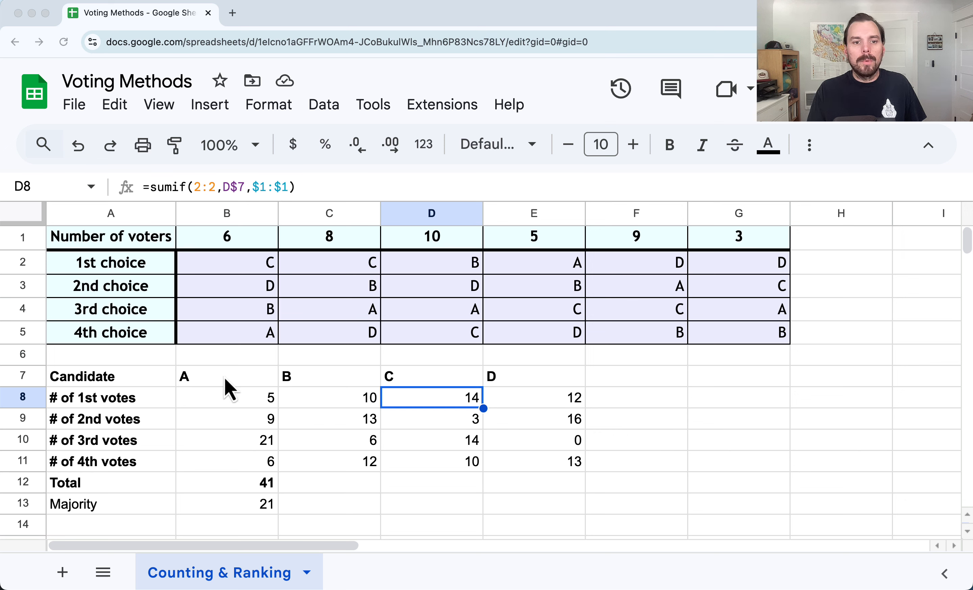
{"action": "mouse_move", "coordinate": [225, 380]}
{"action": "left_mouse_down"}
{"action": "mouse_move", "coordinate": [230, 460]}
{"action": "mouse_move", "coordinate": [217, 384]}
{"action": "left_mouse_up"}
{"action": "left_click", "coordinate": [210, 406]}
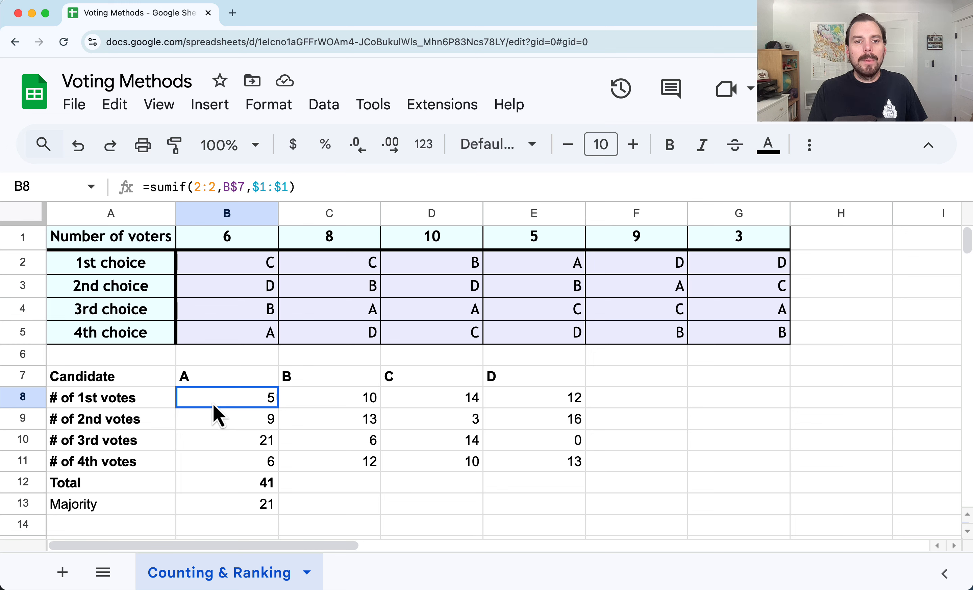
{"action": "mouse_move", "coordinate": [240, 407]}
{"action": "left_mouse_down"}
{"action": "mouse_move", "coordinate": [263, 424]}
{"action": "mouse_move", "coordinate": [254, 402]}
{"action": "left_mouse_up"}
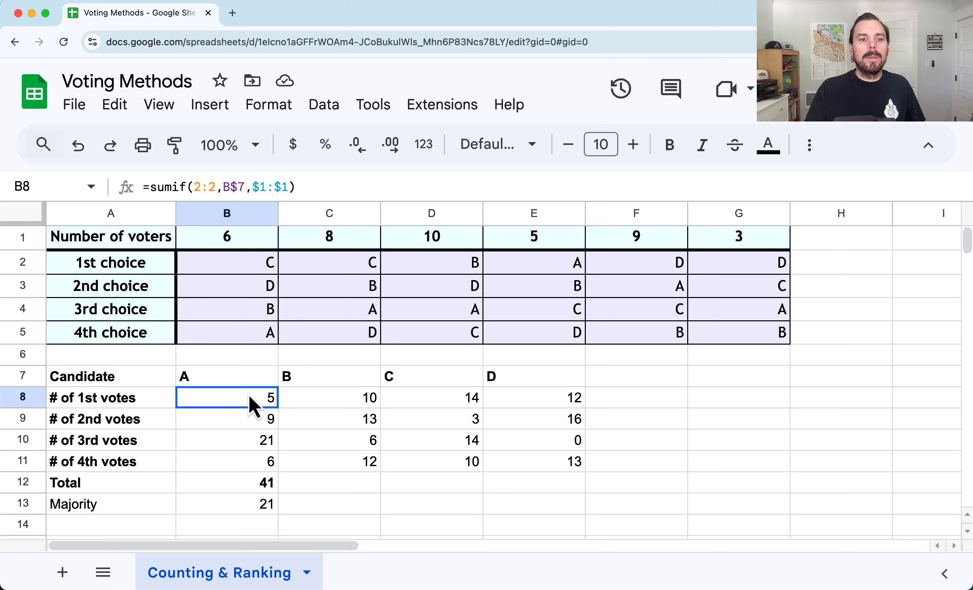
{"action": "left_click", "coordinate": [225, 423]}
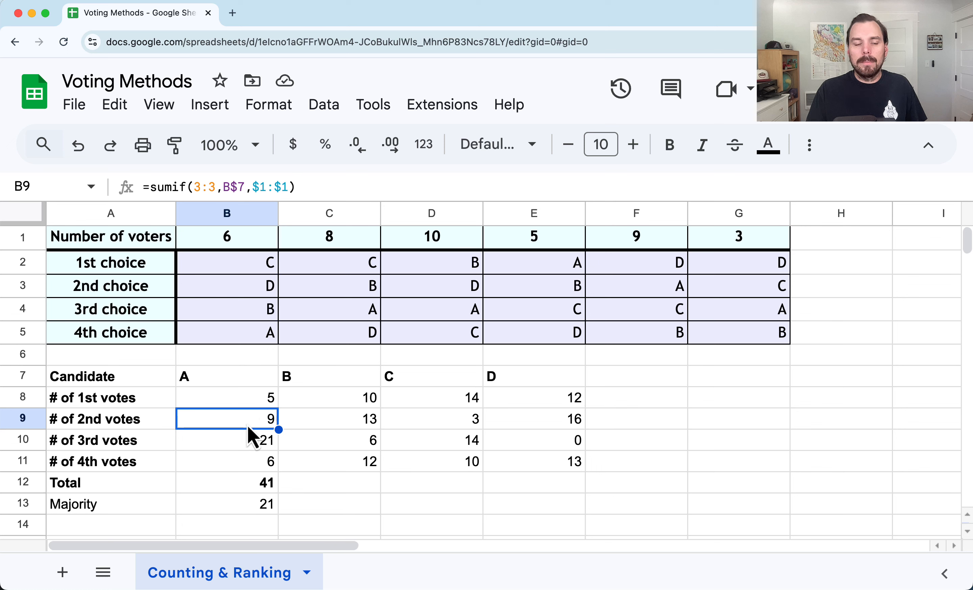
{"action": "left_click", "coordinate": [239, 402]}
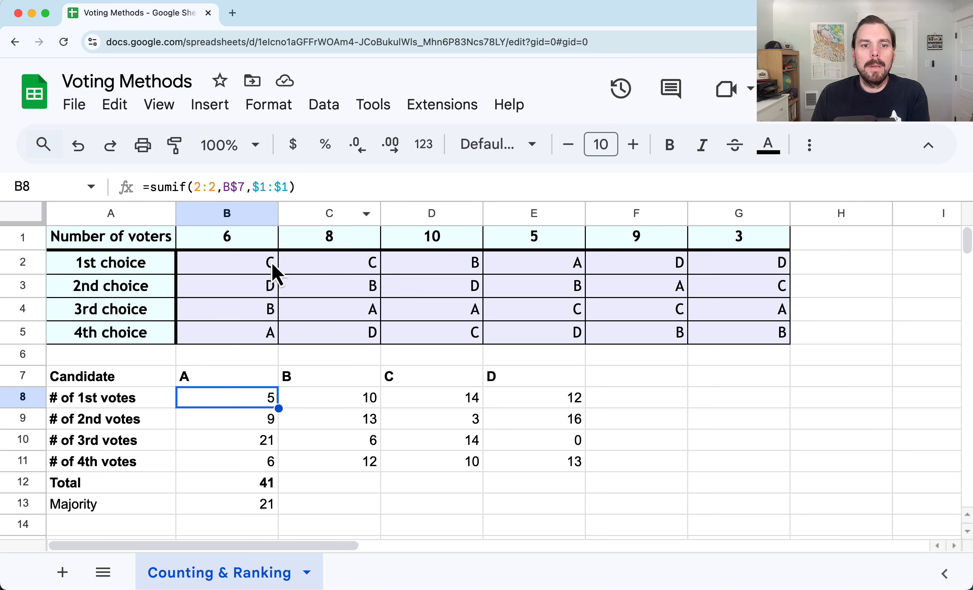
{"action": "left_click_drag", "start_coordinate": [551, 269], "coordinate": [547, 327]}
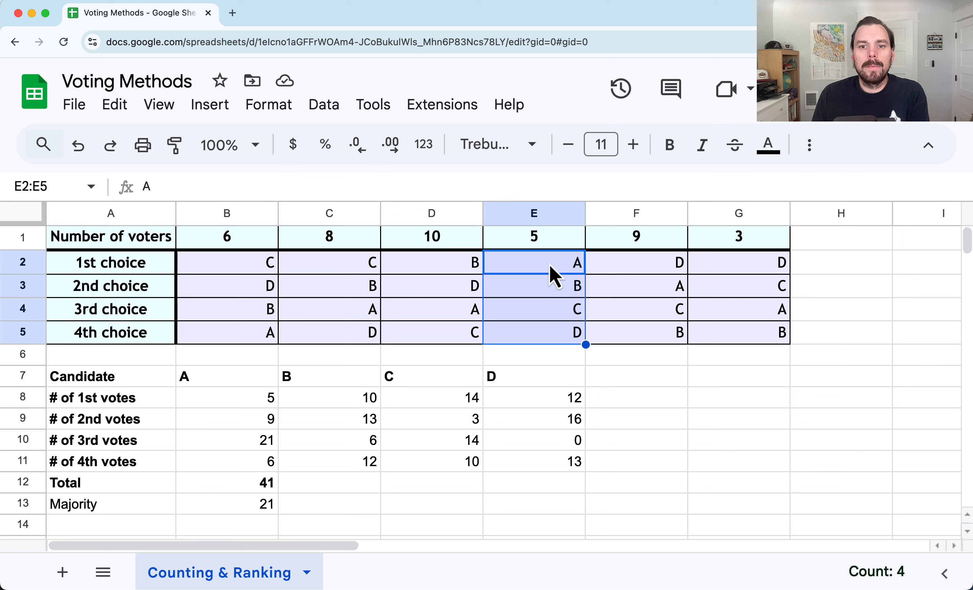
{"action": "left_click", "coordinate": [541, 291]}
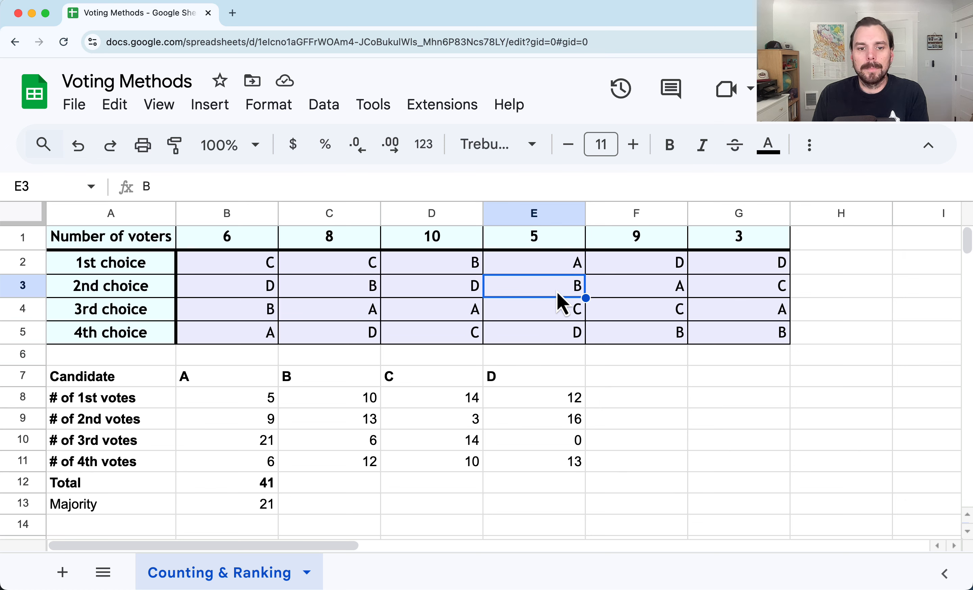
{"action": "left_click", "coordinate": [339, 405]}
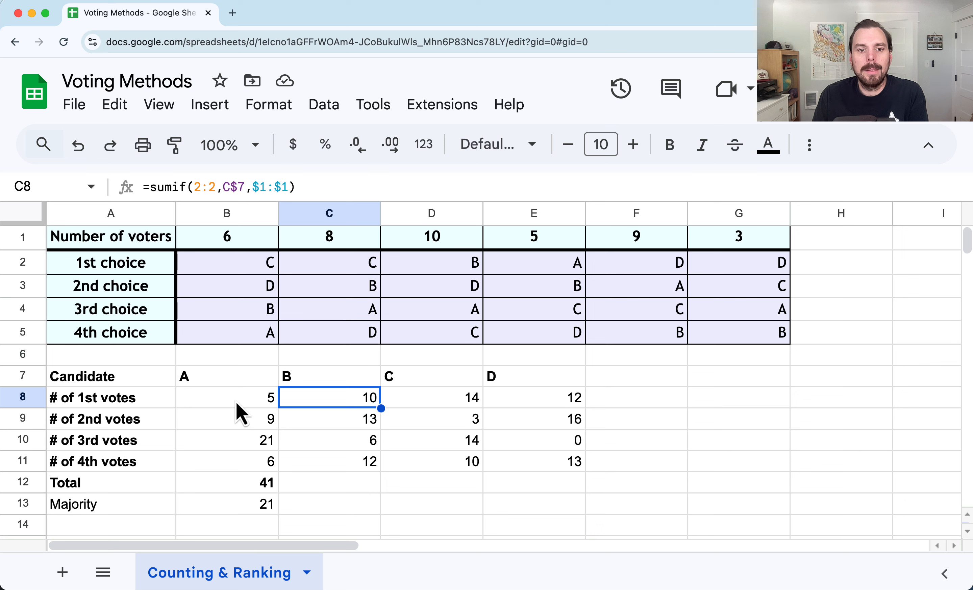
{"action": "left_click_drag", "start_coordinate": [534, 239], "coordinate": [540, 338]}
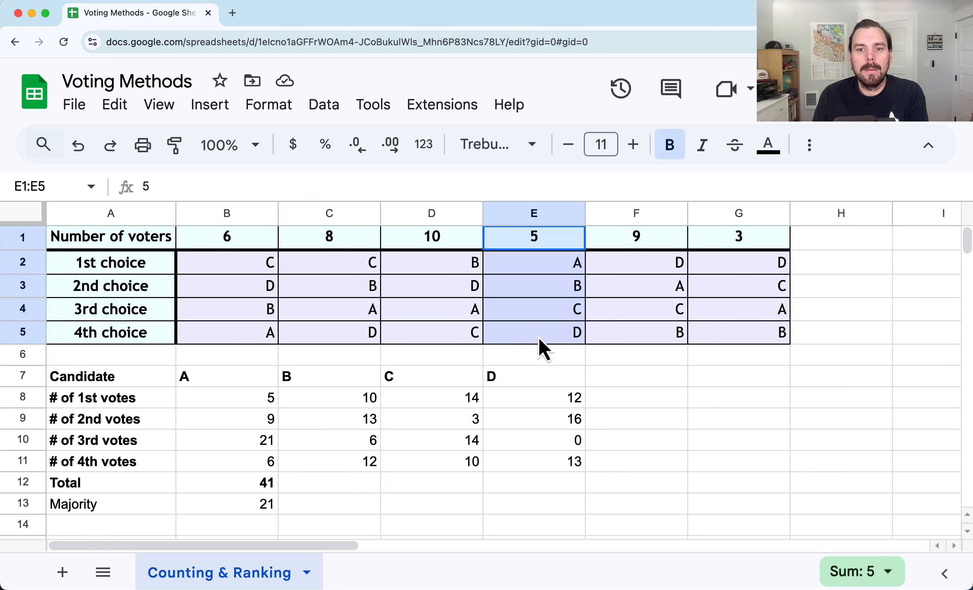
Examine voter column E's rankings and candidate B's first-choice count formula in C8
{"action": "left_click", "coordinate": [541, 266]}
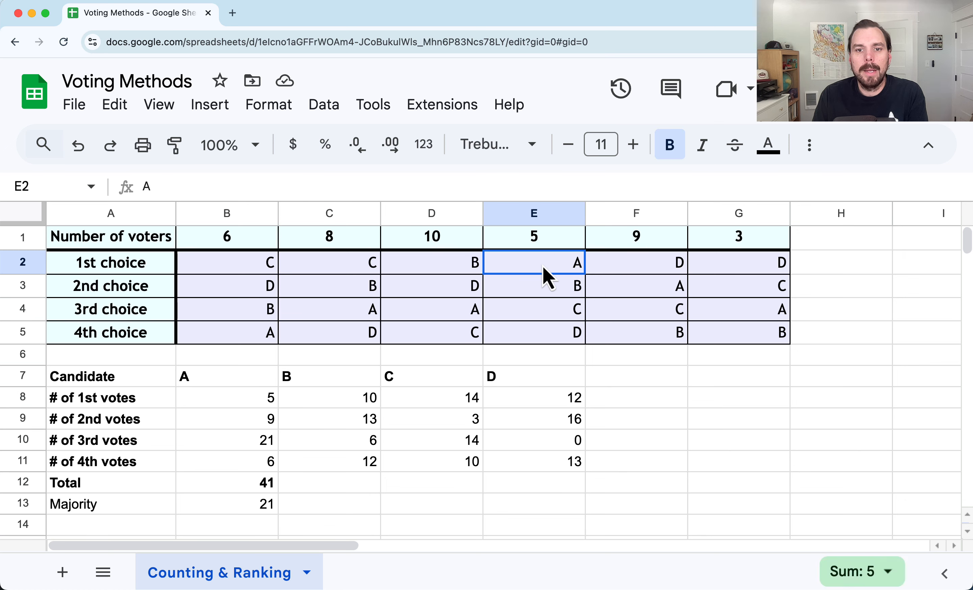
{"action": "left_click", "coordinate": [538, 293]}
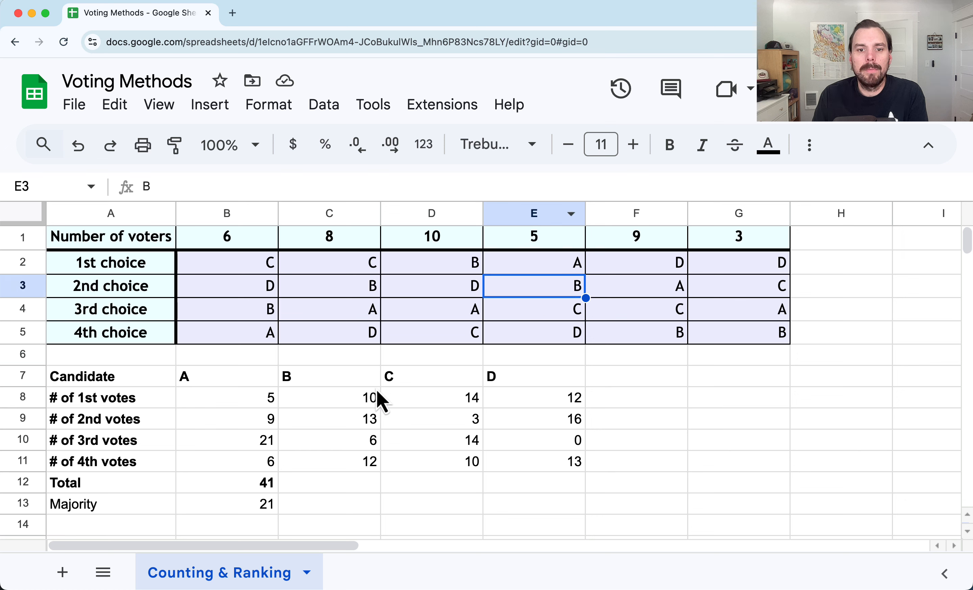
{"action": "left_click", "coordinate": [344, 404]}
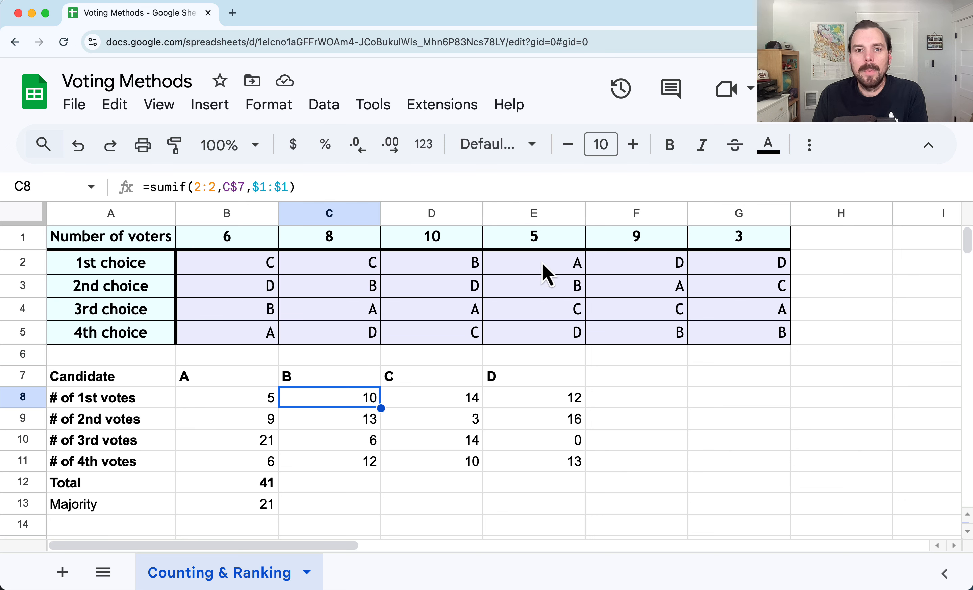
{"action": "left_click_drag", "start_coordinate": [546, 270], "coordinate": [533, 342]}
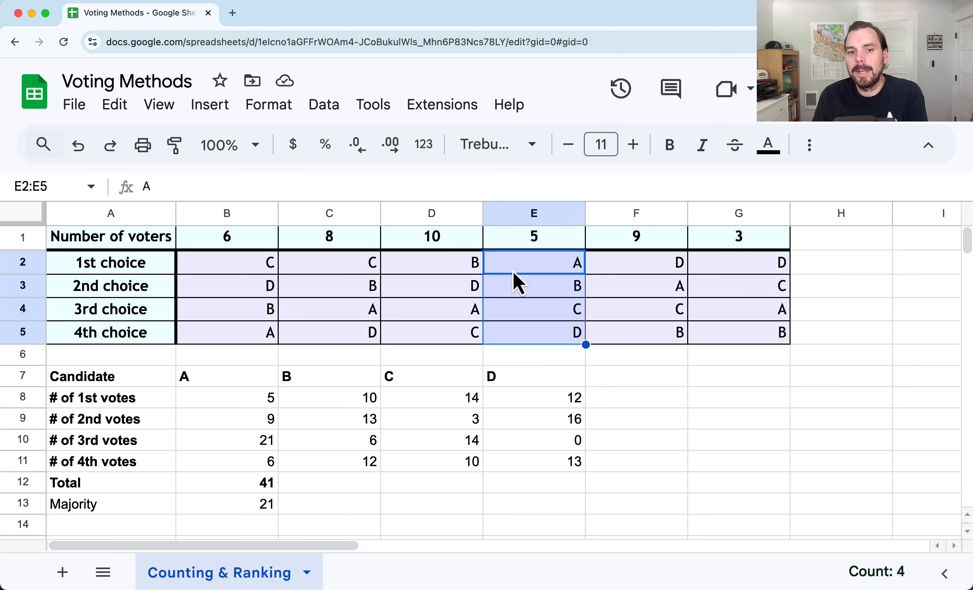
{"action": "left_click", "coordinate": [307, 400]}
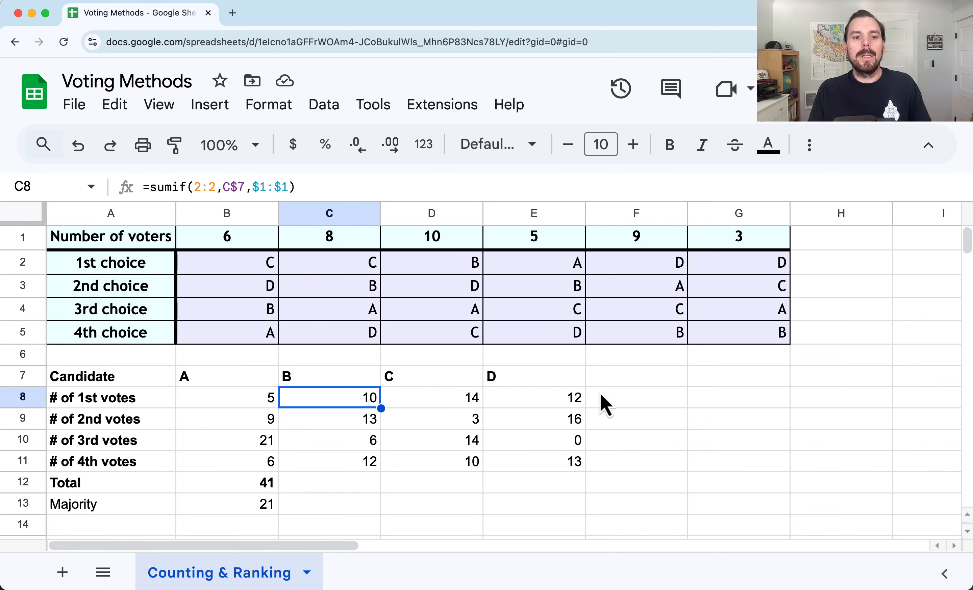
{"action": "scroll", "coordinate": [604, 407], "scroll_direction": "down", "scroll_amount": 1}
{"action": "scroll", "coordinate": [600, 411], "scroll_direction": "up", "scroll_amount": 1}
{"action": "scroll", "coordinate": [601, 418], "scroll_direction": "down", "scroll_amount": 1}
{"action": "scroll", "coordinate": [608, 424], "scroll_direction": "up", "scroll_amount": 1}
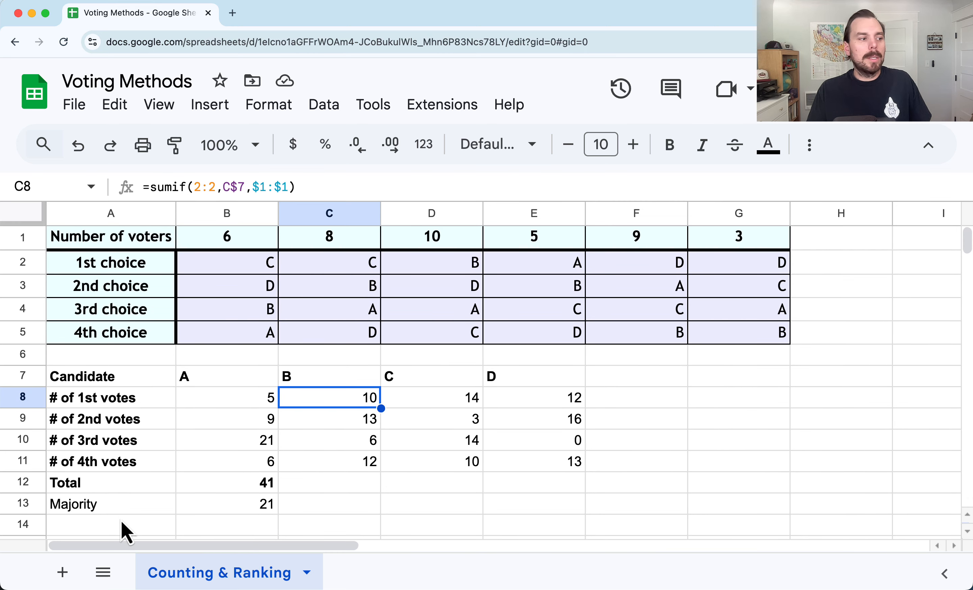
Clear the Majority label and value from A13:B13
{"action": "left_click_drag", "start_coordinate": [111, 507], "coordinate": [222, 505]}
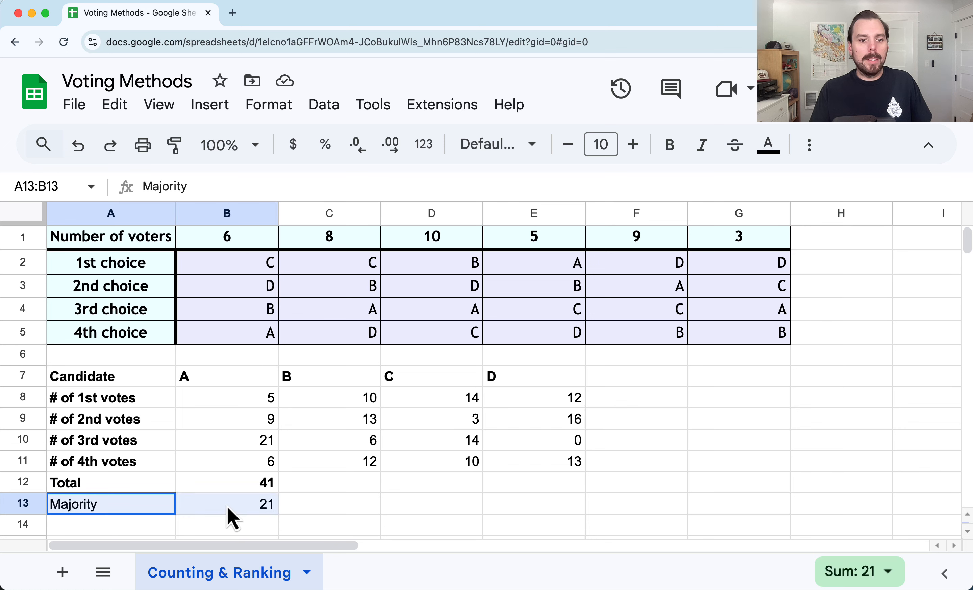
{"action": "key", "text": "Delete"}
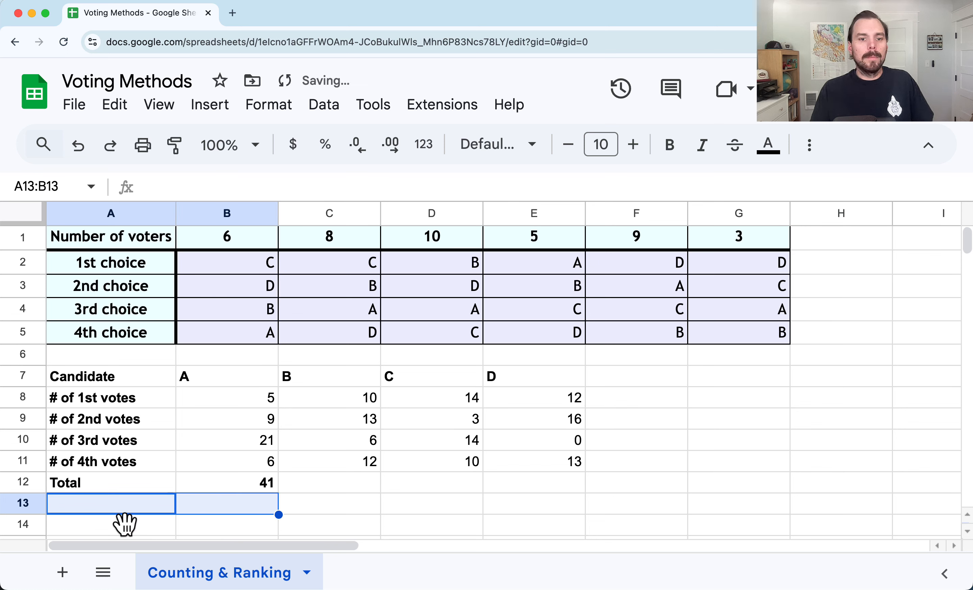
Label cell A13 as Runoff Votes
{"action": "left_click", "coordinate": [107, 505]}
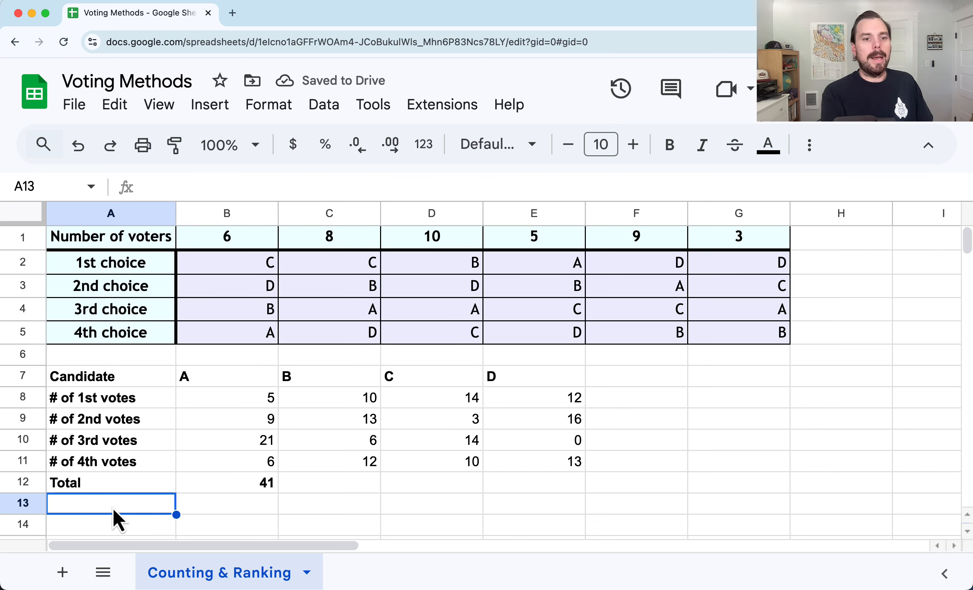
{"action": "double_click", "coordinate": [112, 508]}
{"action": "type", "text": "Runo"}
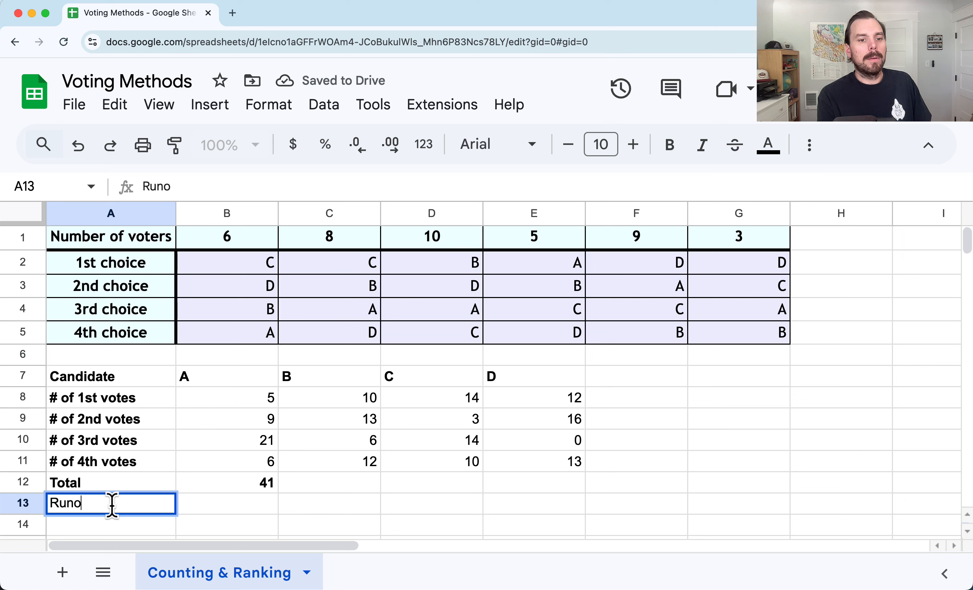
{"action": "type", "text": "ff Votes"}
{"action": "key", "text": "Return"}
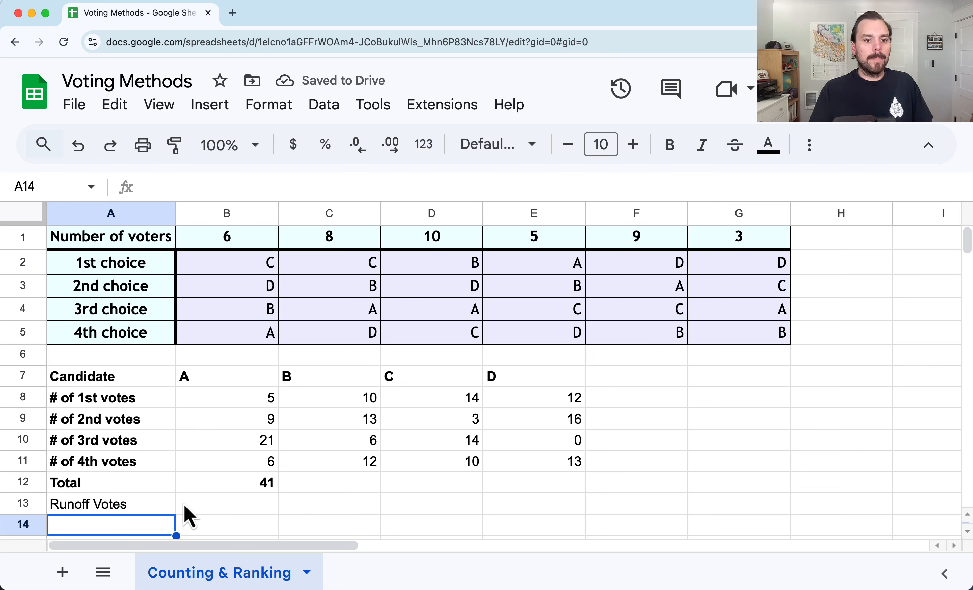
Label cell A14 as Total Votes
{"action": "type", "text": "T"}
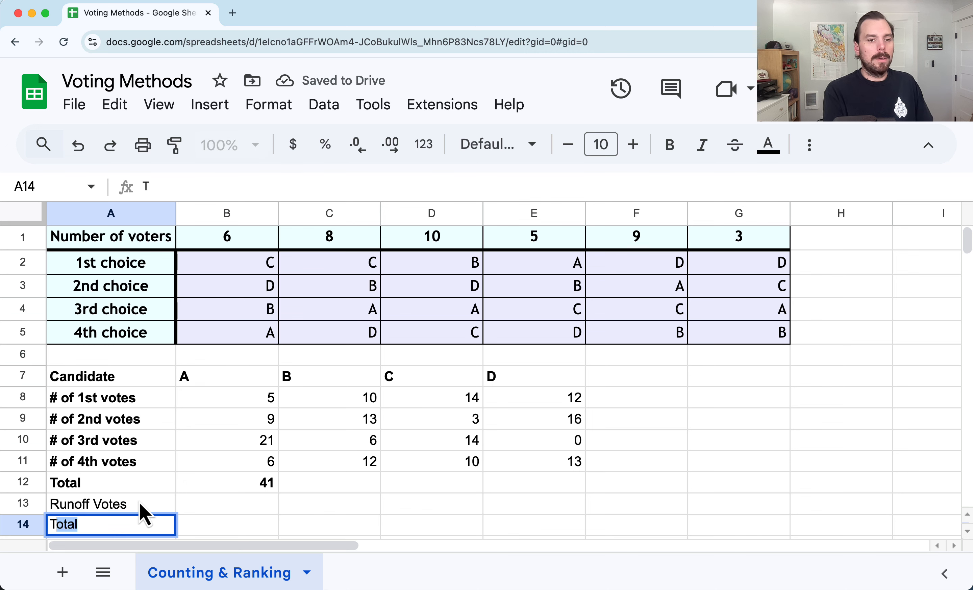
{"action": "type", "text": "otal  V"}
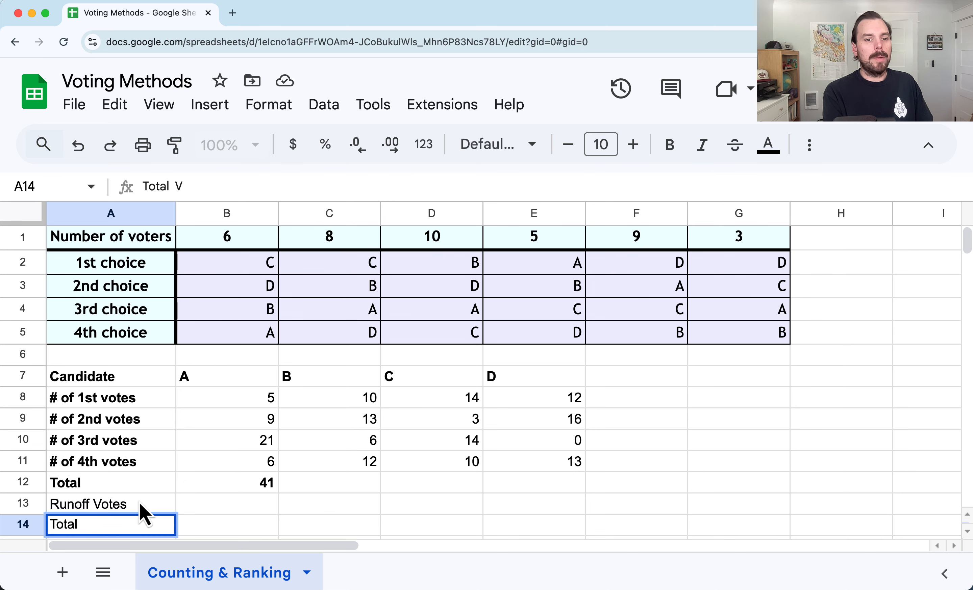
{"action": "type", "text": "o Votes"}
{"action": "key", "text": "Return"}
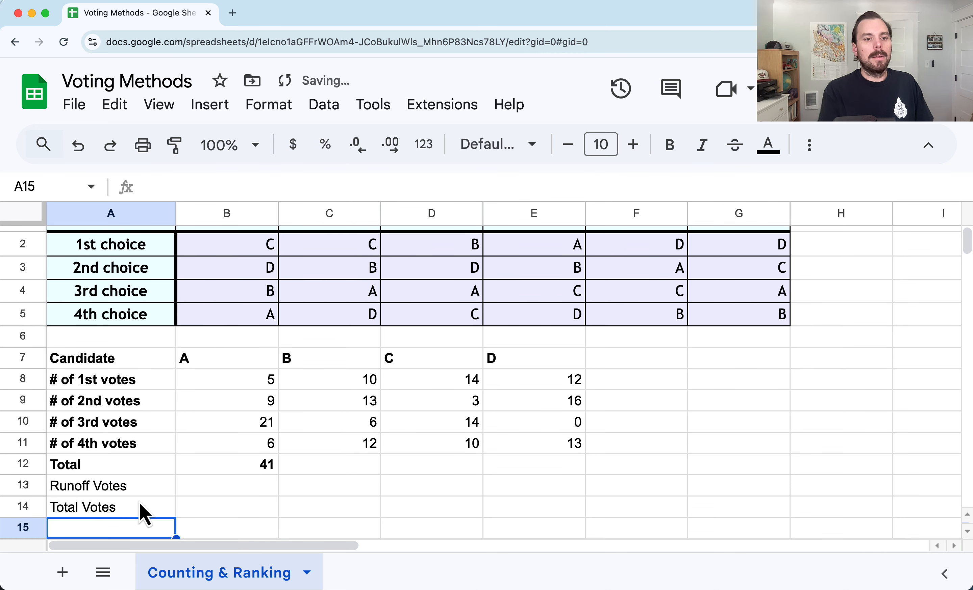
Move the Runoff Votes and Total Votes labels up to rows 12 and 13, replacing the Total row and clearing B12
{"action": "scroll", "coordinate": [145, 510], "scroll_direction": "up", "scroll_amount": 1}
{"action": "left_click_drag", "start_coordinate": [119, 488], "coordinate": [223, 491]}
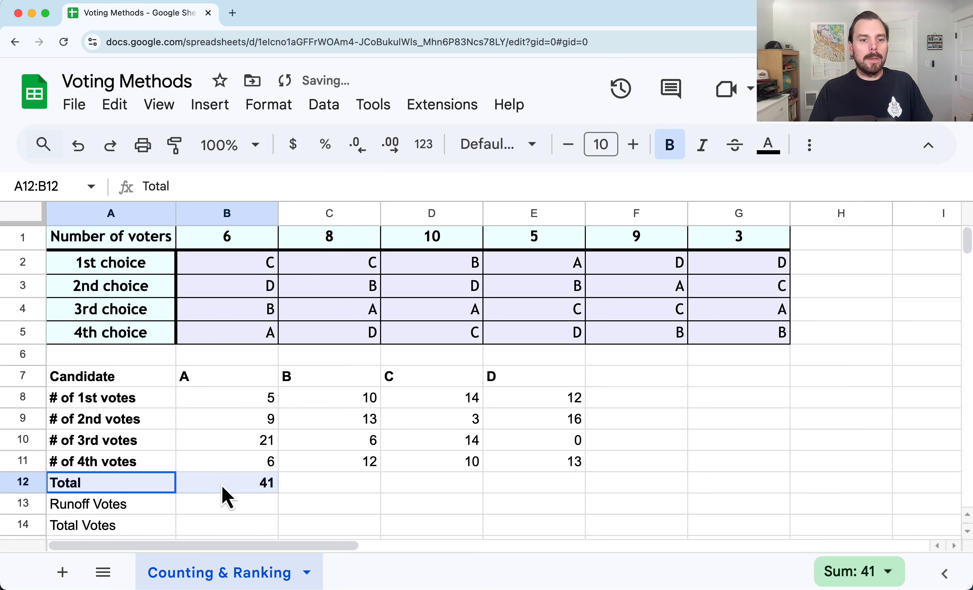
{"action": "left_click_drag", "start_coordinate": [144, 504], "coordinate": [171, 489]}
{"action": "left_click", "coordinate": [232, 488]}
{"action": "key", "text": "Delete"}
{"action": "left_click", "coordinate": [233, 511]}
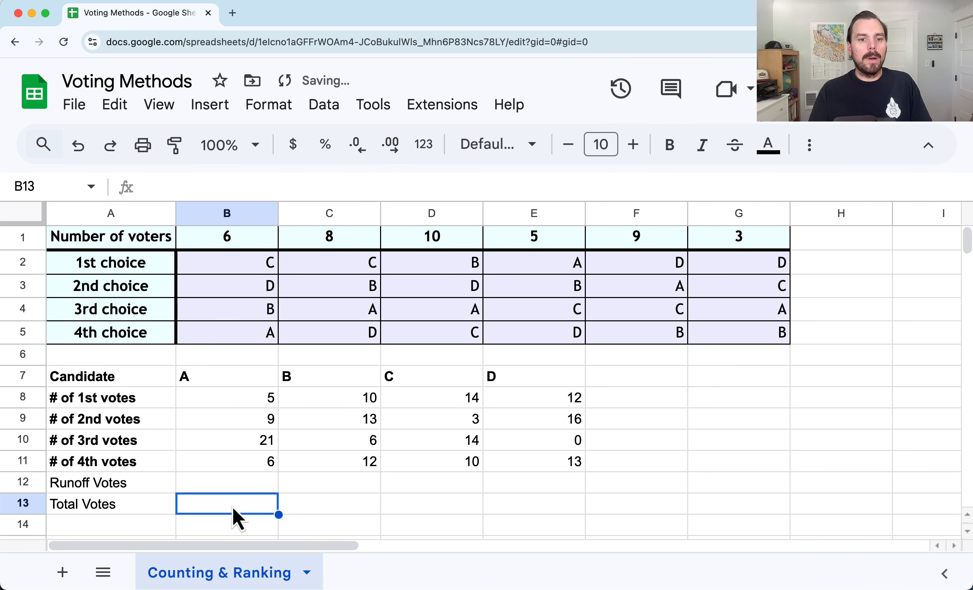
Fill candidate A's column B7:B11 with a light red background to mark it eliminated
{"action": "left_click", "coordinate": [252, 489]}
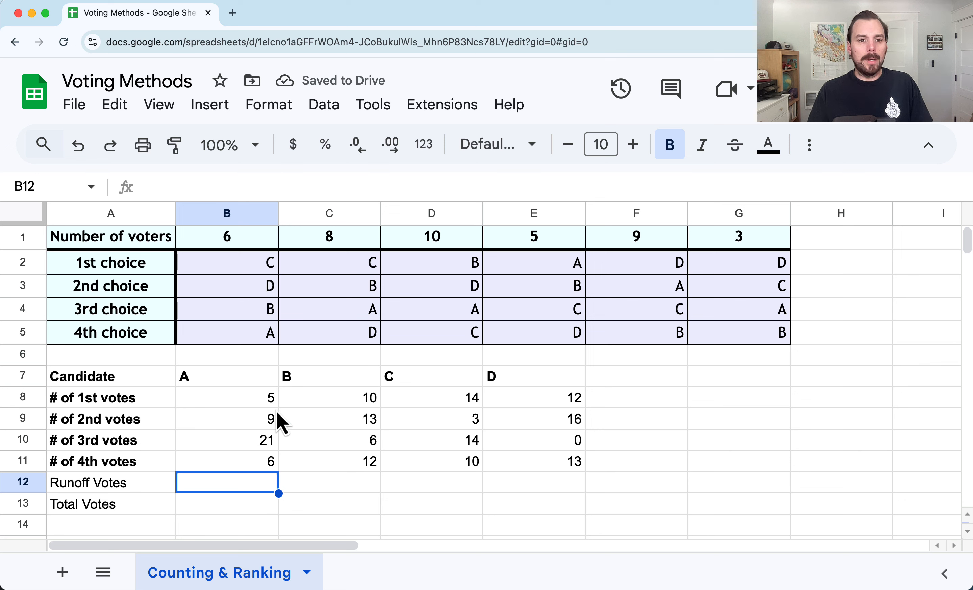
{"action": "left_click", "coordinate": [230, 402]}
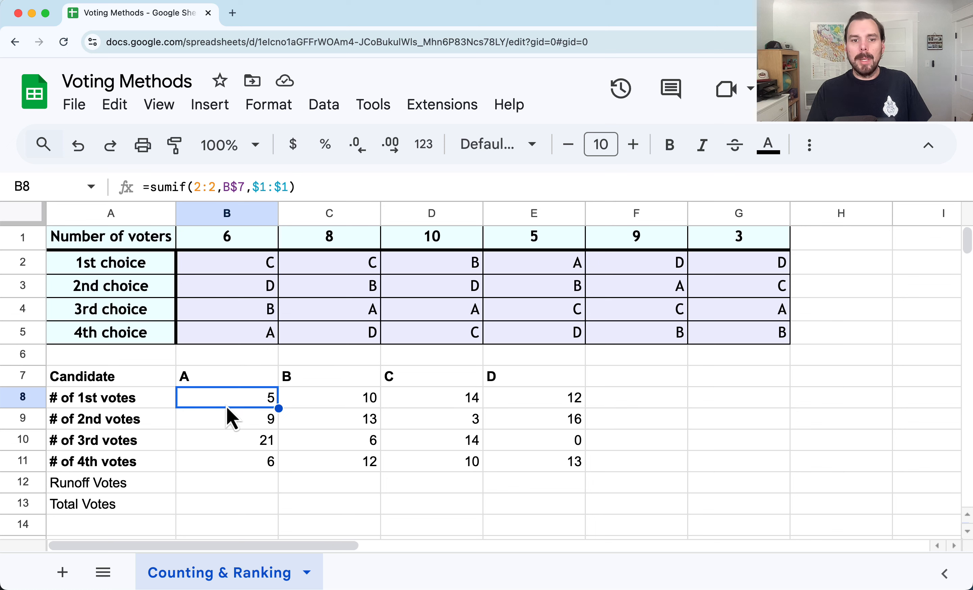
{"action": "left_click_drag", "start_coordinate": [225, 376], "coordinate": [235, 469]}
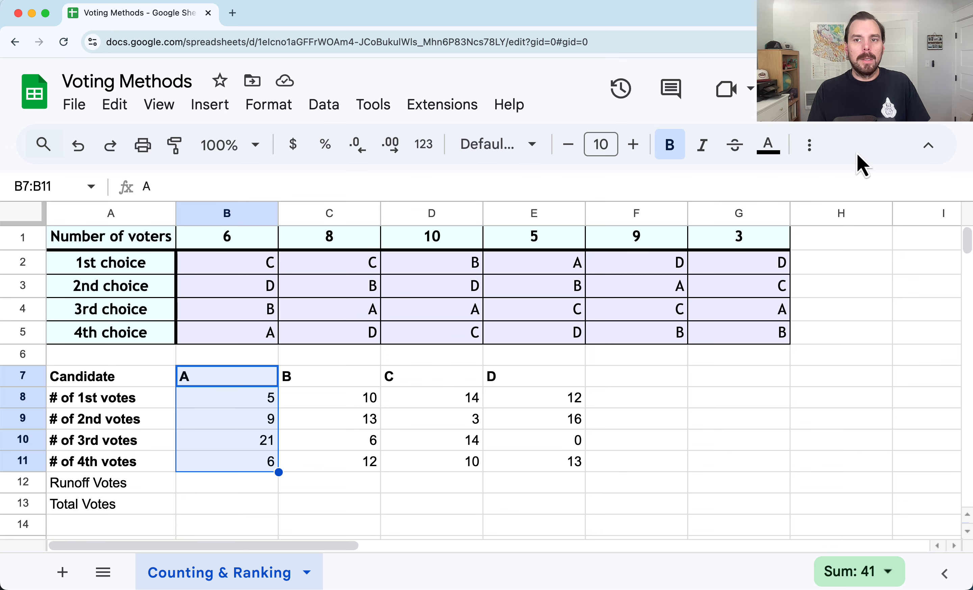
{"action": "left_click", "coordinate": [803, 153]}
{"action": "left_click", "coordinate": [343, 185]}
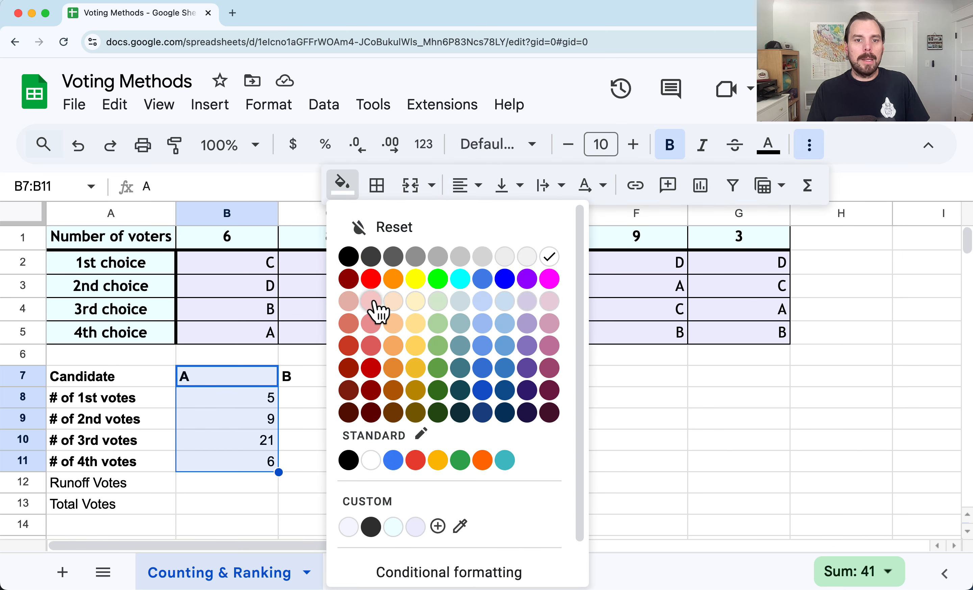
{"action": "left_click", "coordinate": [376, 306]}
{"action": "left_click", "coordinate": [332, 405]}
{"action": "left_click", "coordinate": [728, 521]}
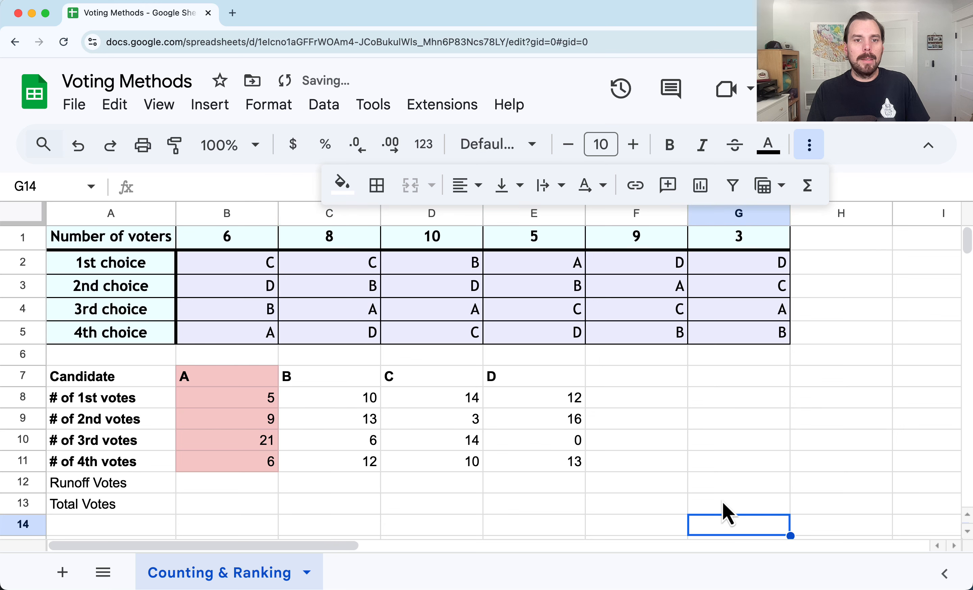
Fill voter cell E2, the first choice for A, with a light red background
{"action": "left_click", "coordinate": [531, 274]}
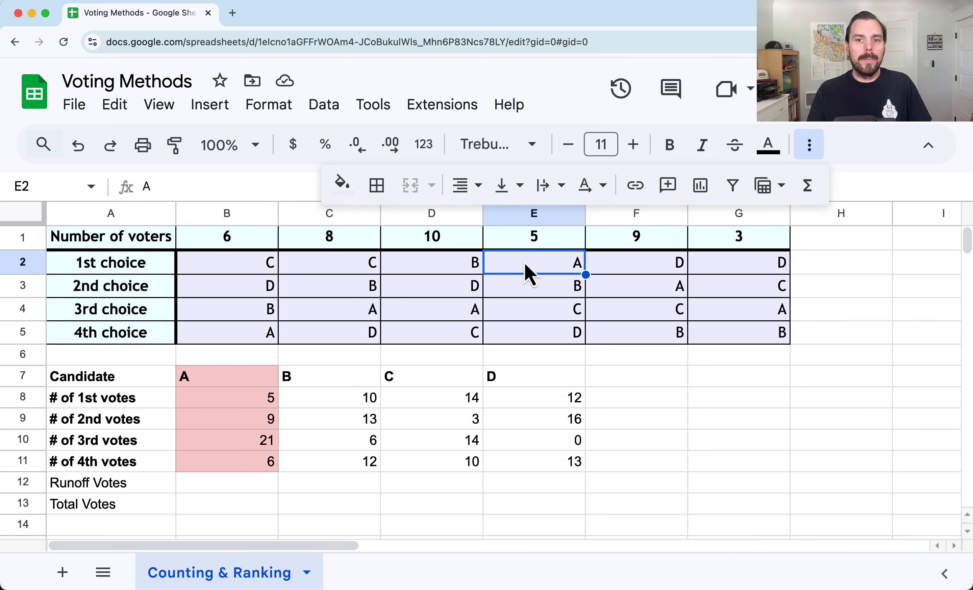
{"action": "left_click", "coordinate": [341, 184]}
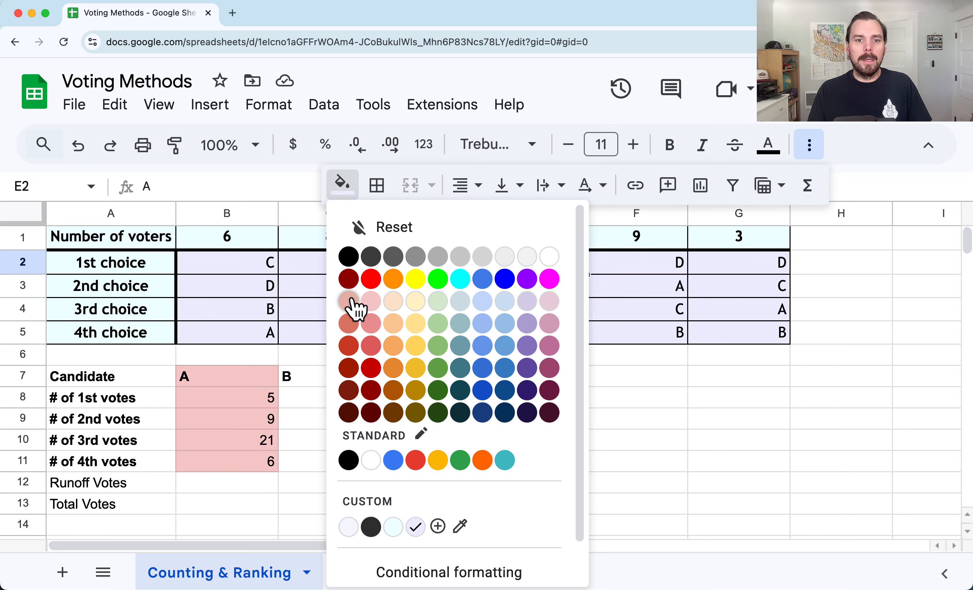
{"action": "left_click", "coordinate": [350, 302]}
{"action": "left_click", "coordinate": [715, 400]}
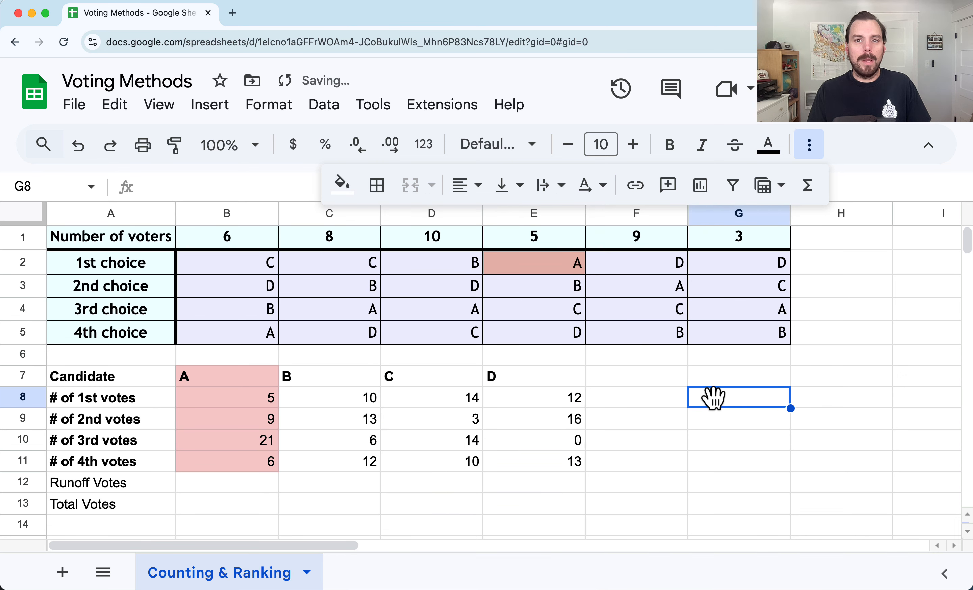
Enter 5 as candidate B's runoff votes in C12
{"action": "left_click", "coordinate": [533, 289]}
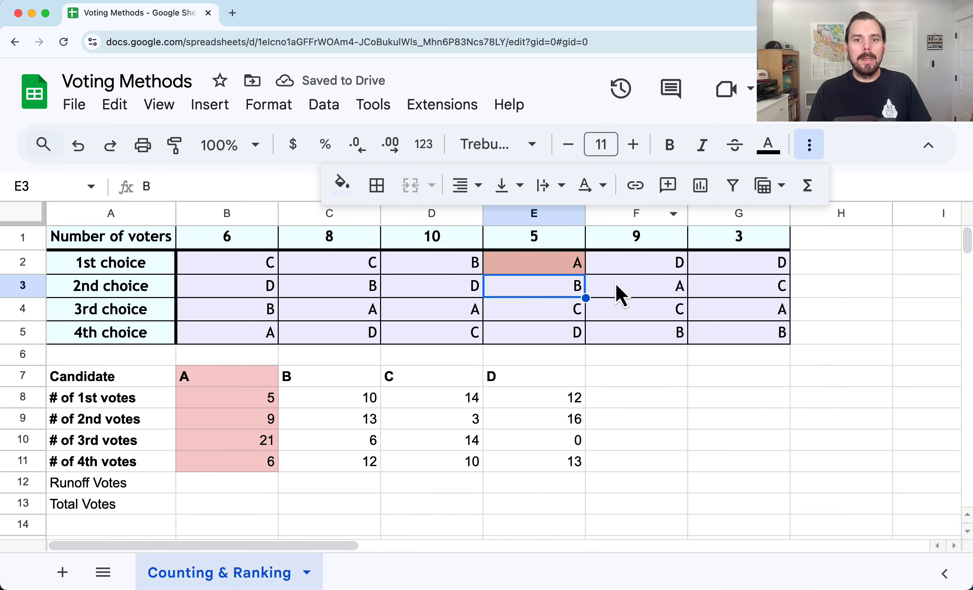
{"action": "left_click", "coordinate": [535, 243]}
{"action": "left_click", "coordinate": [533, 297]}
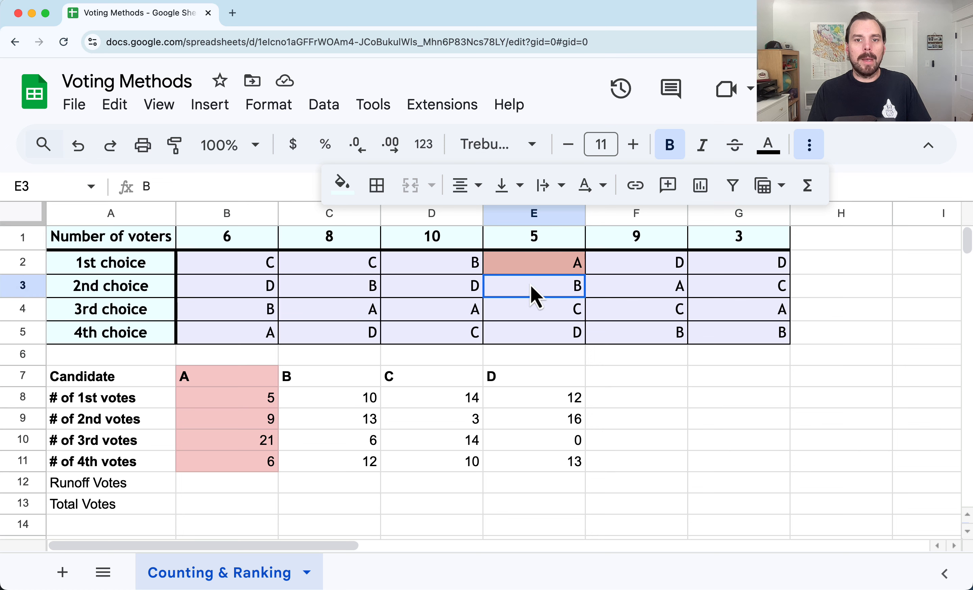
{"action": "left_click", "coordinate": [536, 245]}
{"action": "left_click", "coordinate": [250, 398]}
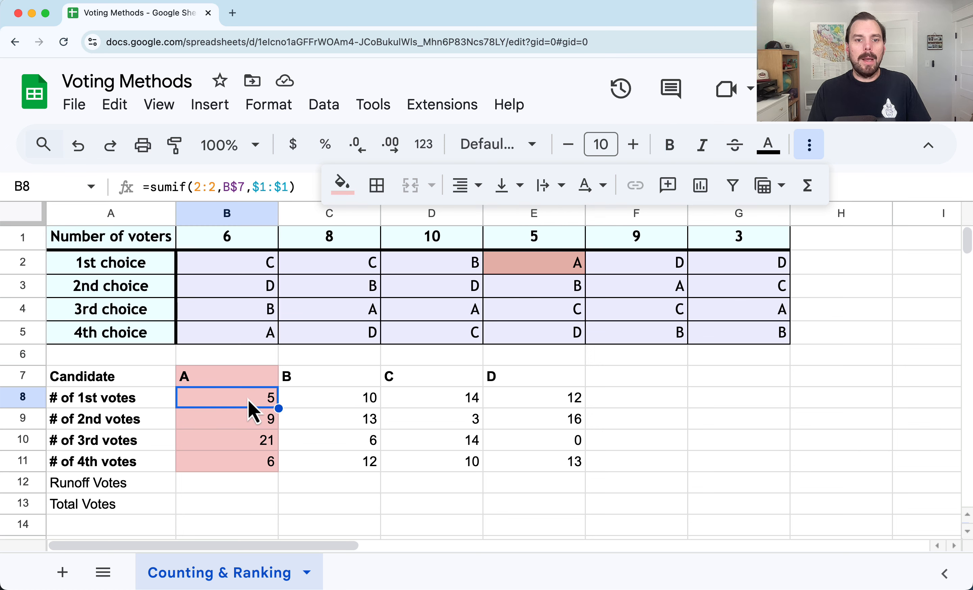
{"action": "left_click", "coordinate": [321, 407]}
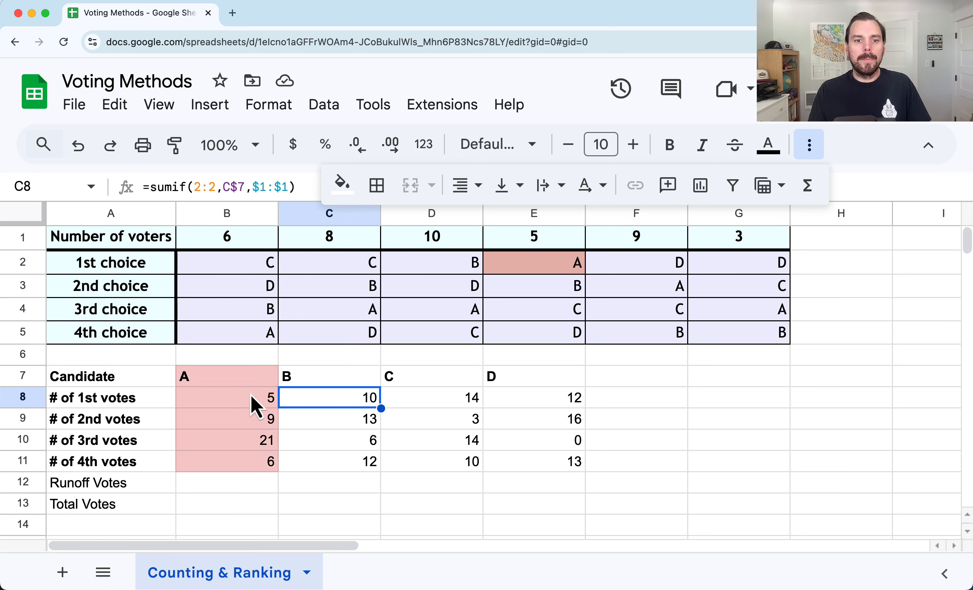
{"action": "left_click", "coordinate": [258, 399]}
{"action": "left_click", "coordinate": [332, 408]}
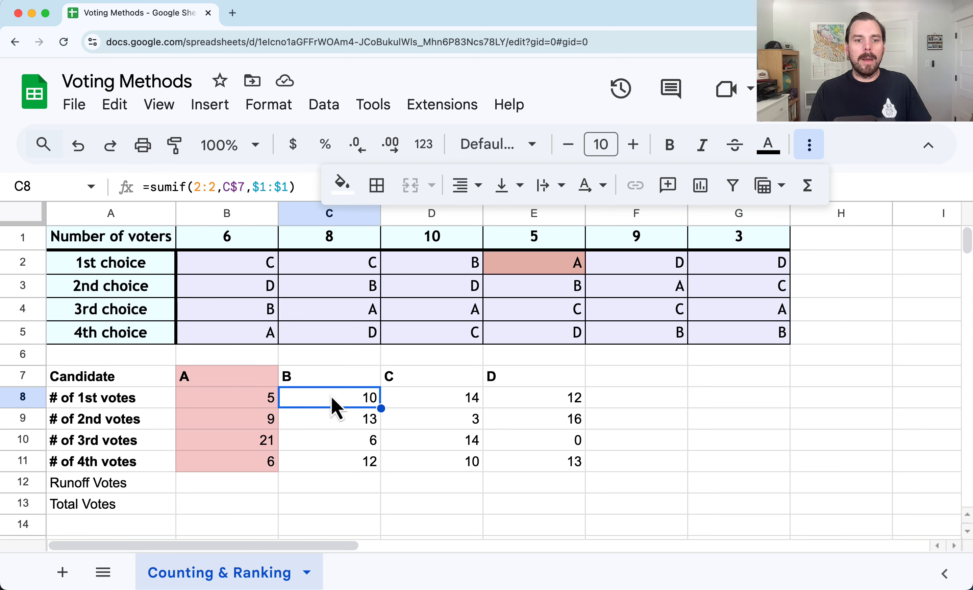
{"action": "left_click", "coordinate": [334, 487]}
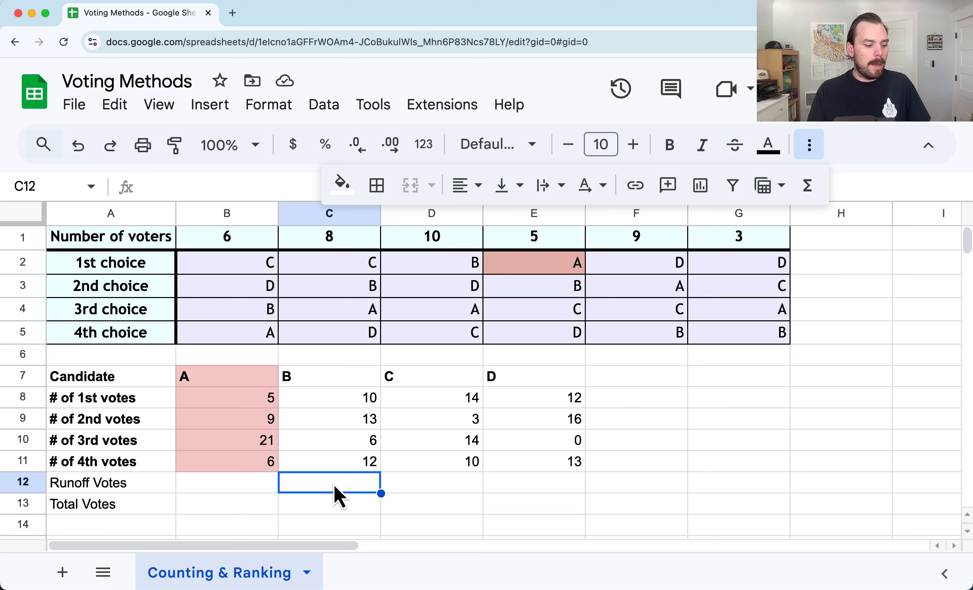
{"action": "type", "text": "5"}
{"action": "key", "text": "Return"}
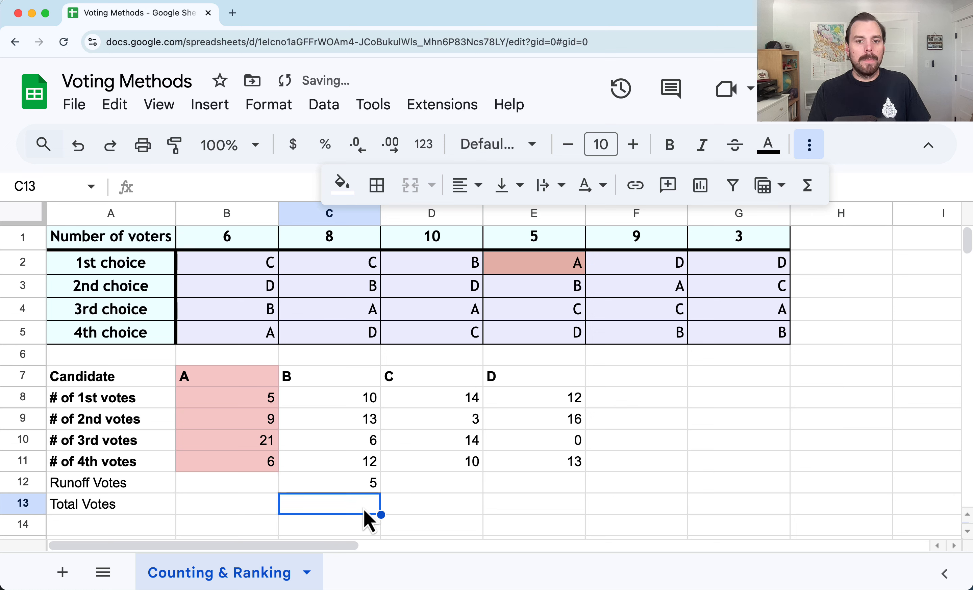
Enter a formula in C13 adding C8 and C12 for candidate B's total votes
{"action": "type", "text": "="}
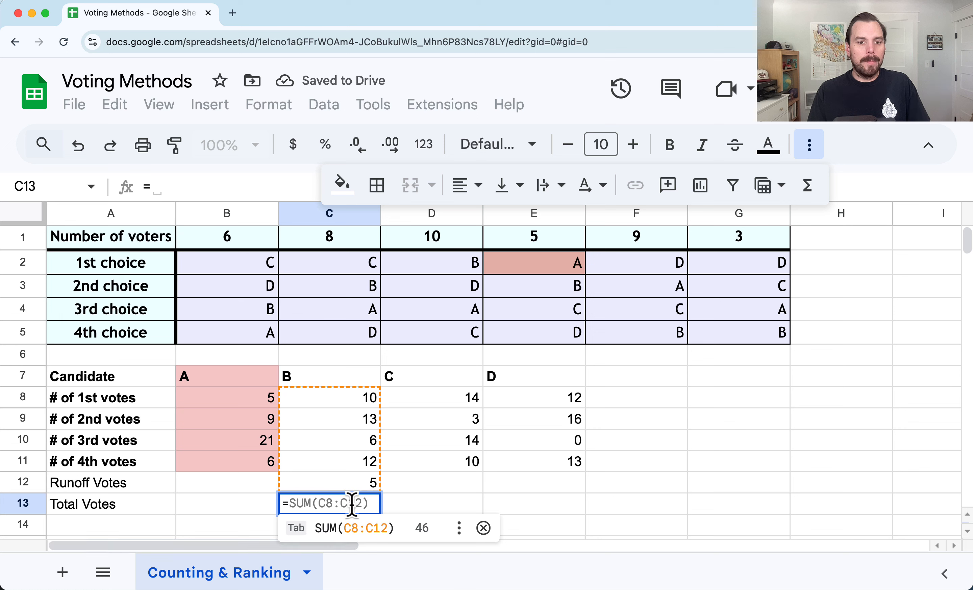
{"action": "left_click", "coordinate": [358, 413]}
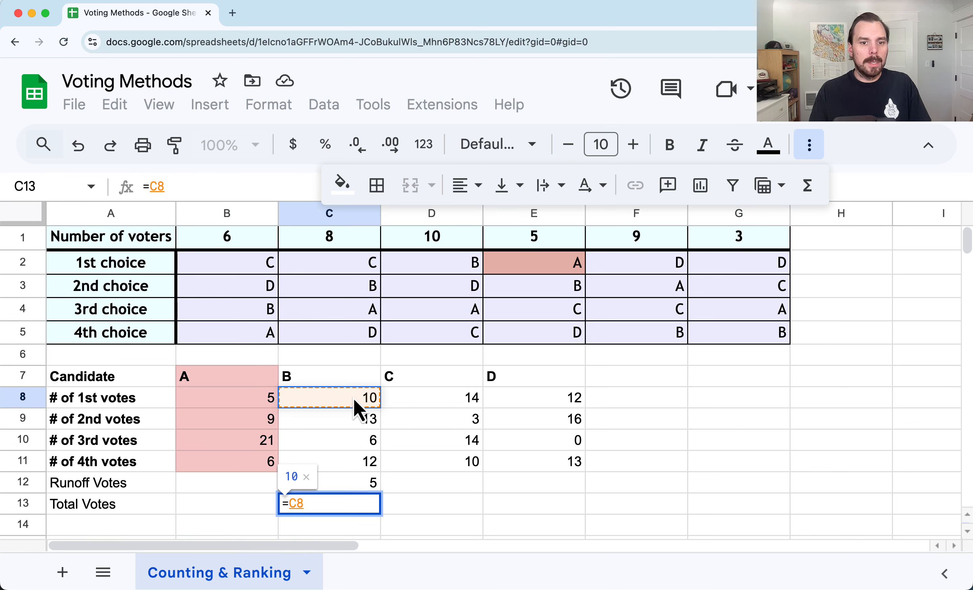
{"action": "type", "text": "+"}
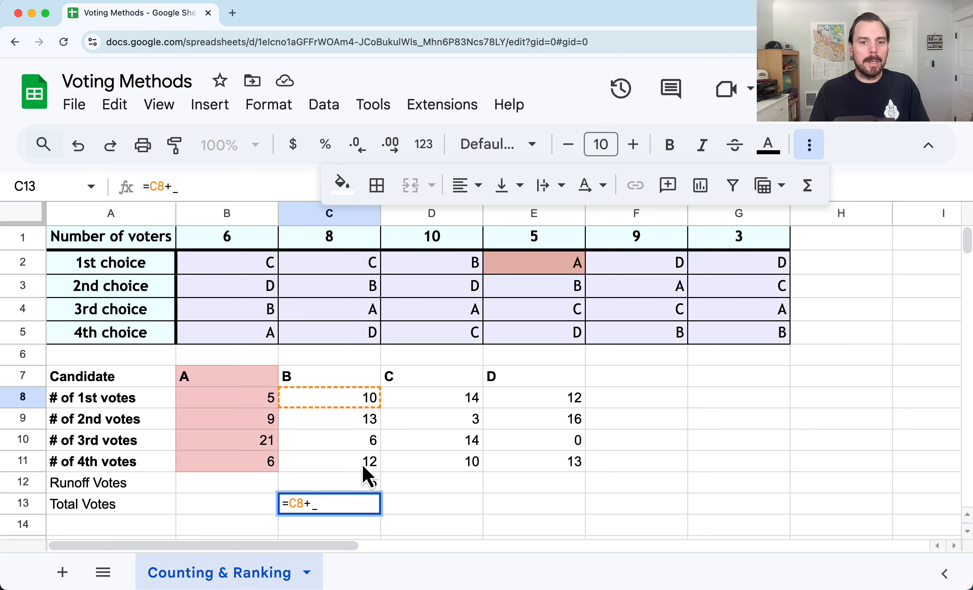
{"action": "left_click", "coordinate": [370, 489]}
{"action": "key", "text": "Return"}
{"action": "left_click", "coordinate": [370, 510]}
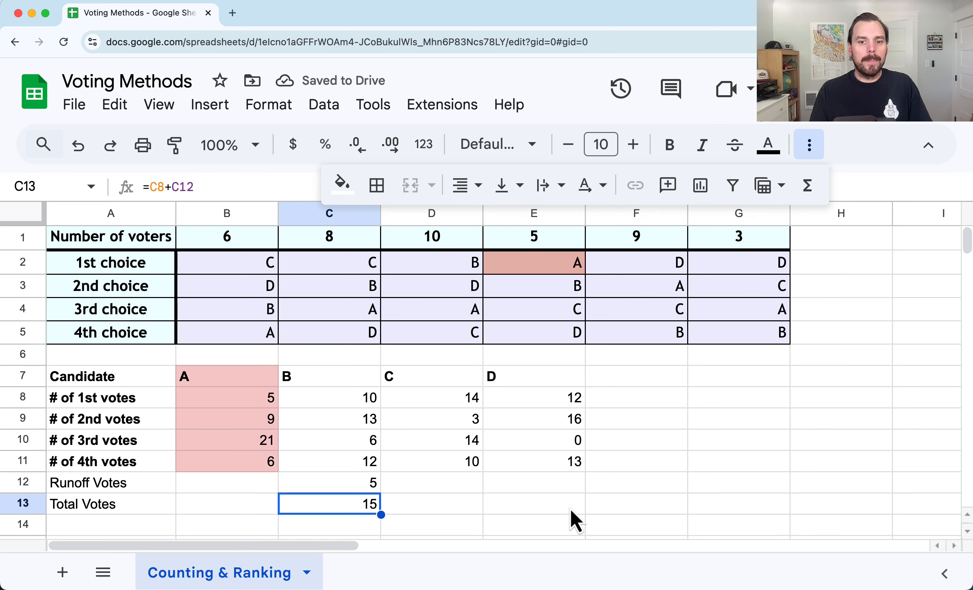
Copy candidate B's total-votes formula across D13:E13 for candidates C and D
{"action": "left_click_drag", "start_coordinate": [379, 513], "coordinate": [542, 513]}
{"action": "left_click", "coordinate": [453, 511]}
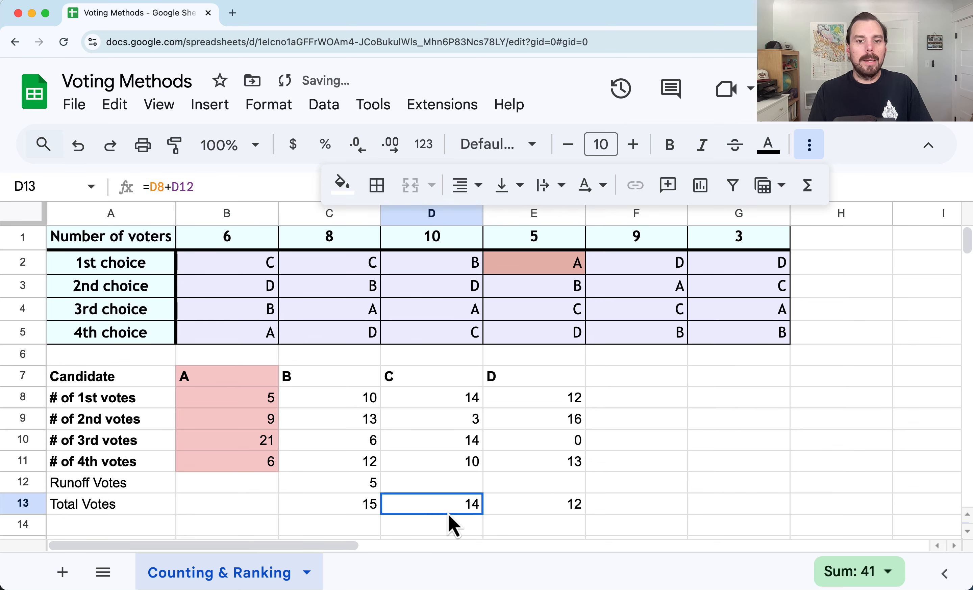
{"action": "left_click", "coordinate": [372, 512]}
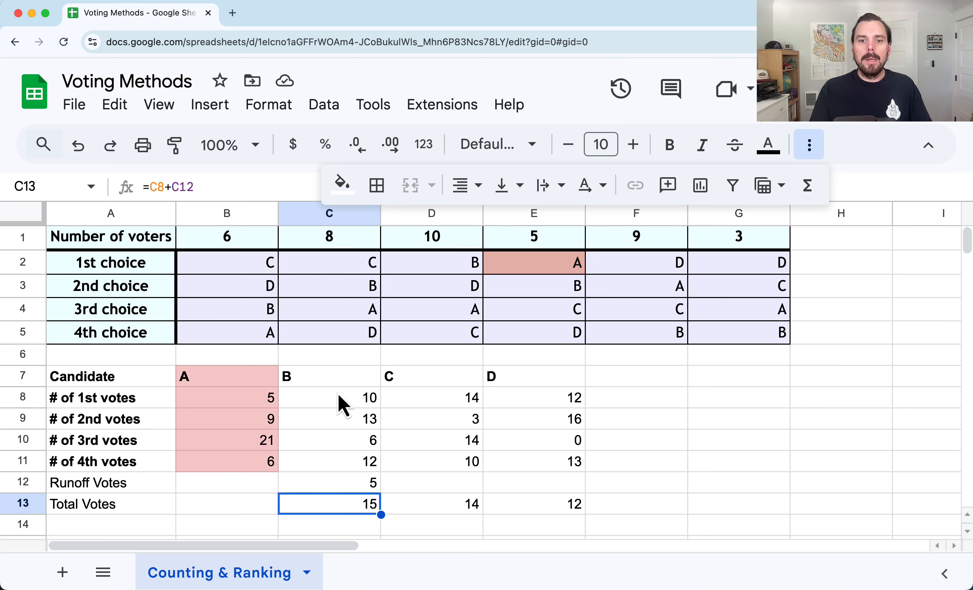
{"action": "left_click", "coordinate": [332, 402]}
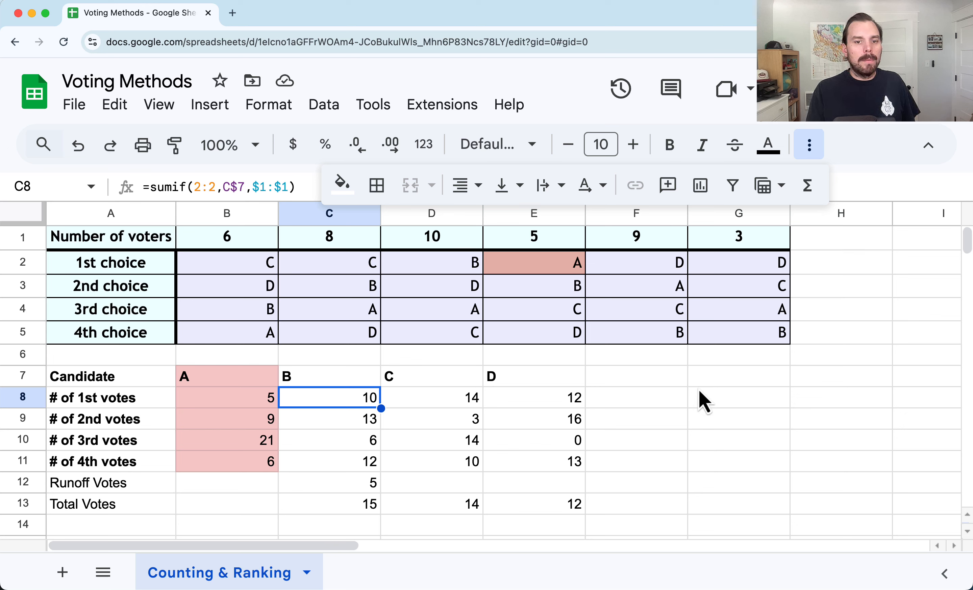
{"action": "left_click", "coordinate": [350, 507]}
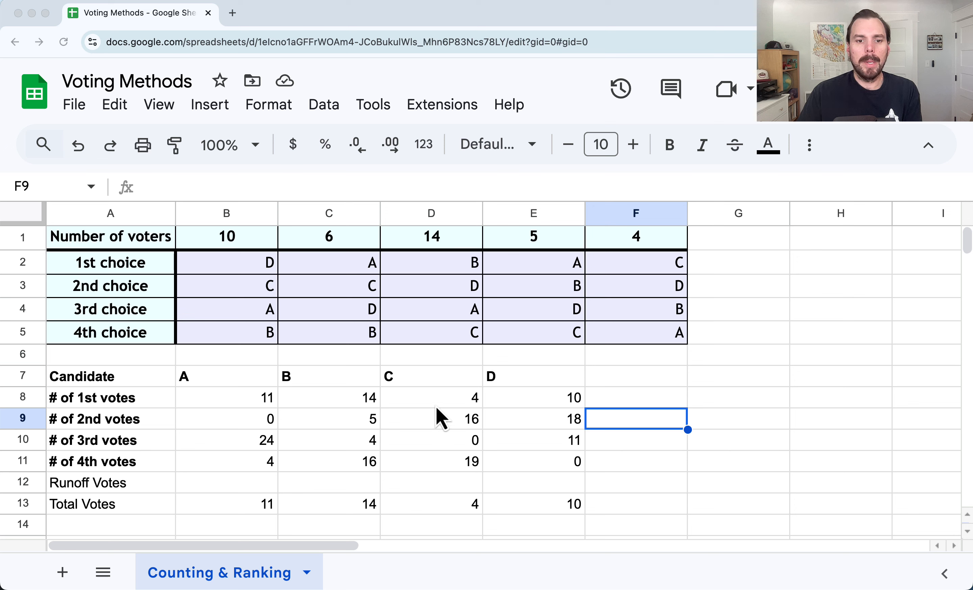
Fill candidate C's column D7:D13 with a light red background to mark it eliminated
{"action": "left_click_drag", "start_coordinate": [444, 399], "coordinate": [448, 518]}
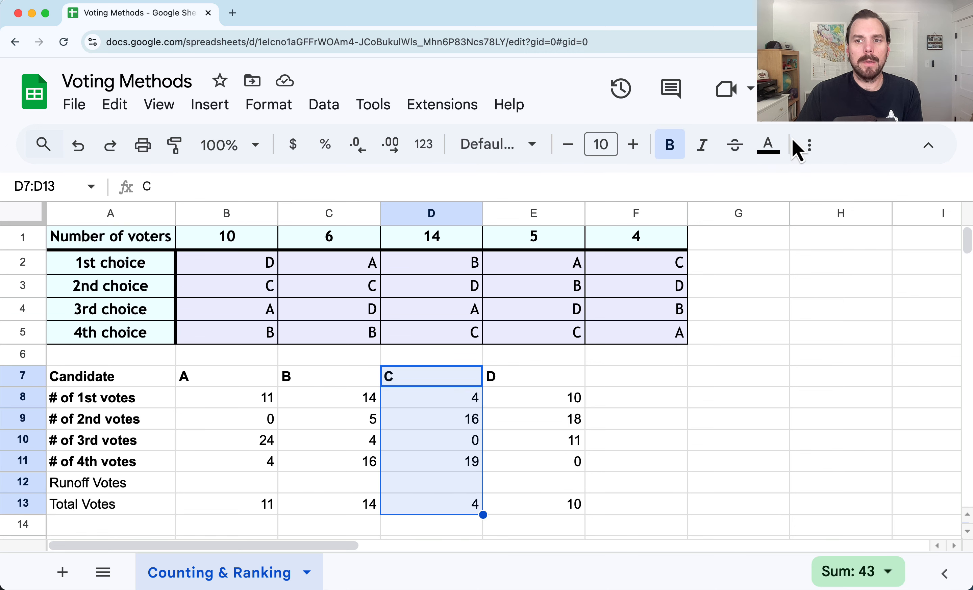
{"action": "left_click", "coordinate": [809, 145]}
{"action": "left_click", "coordinate": [342, 184]}
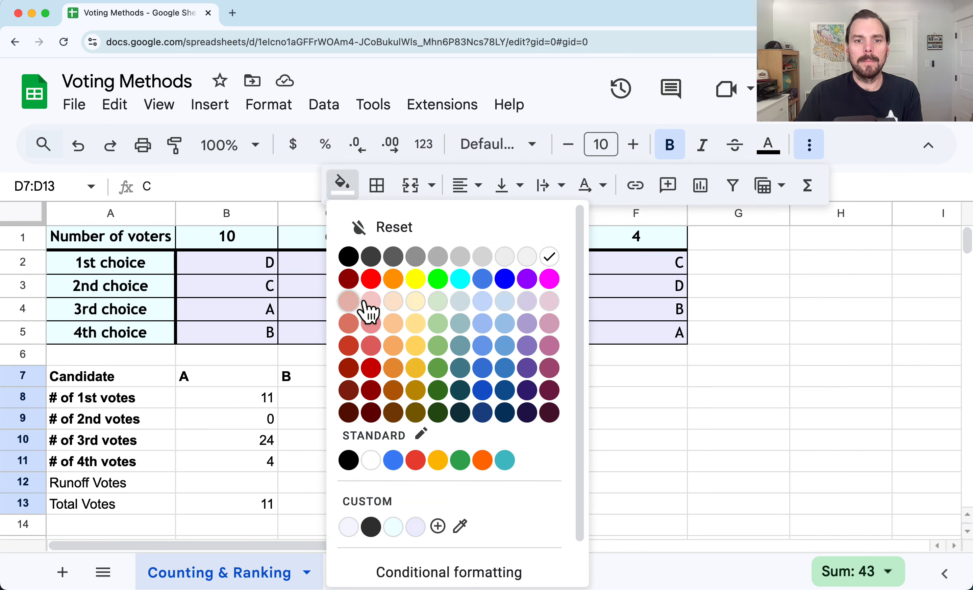
{"action": "left_click", "coordinate": [369, 303]}
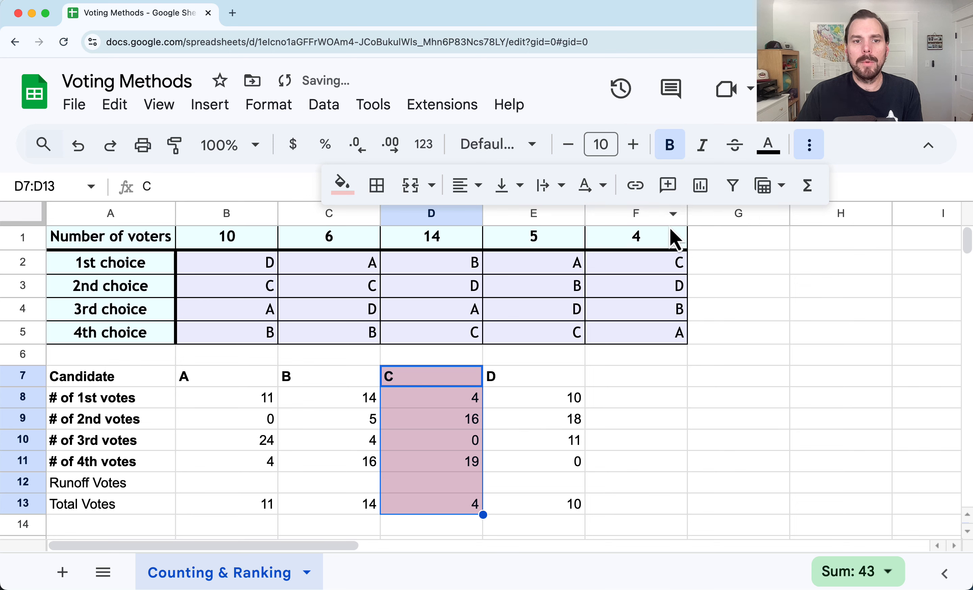
Fill voter column F1:F5, whose first choice is C, with a light red background
{"action": "left_click_drag", "start_coordinate": [672, 237], "coordinate": [674, 333]}
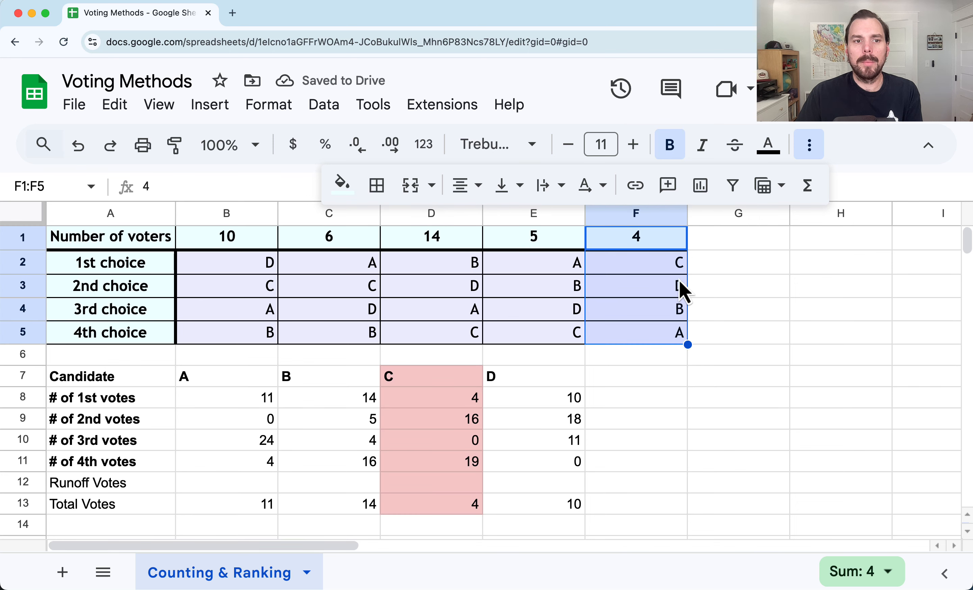
{"action": "left_click", "coordinate": [342, 184]}
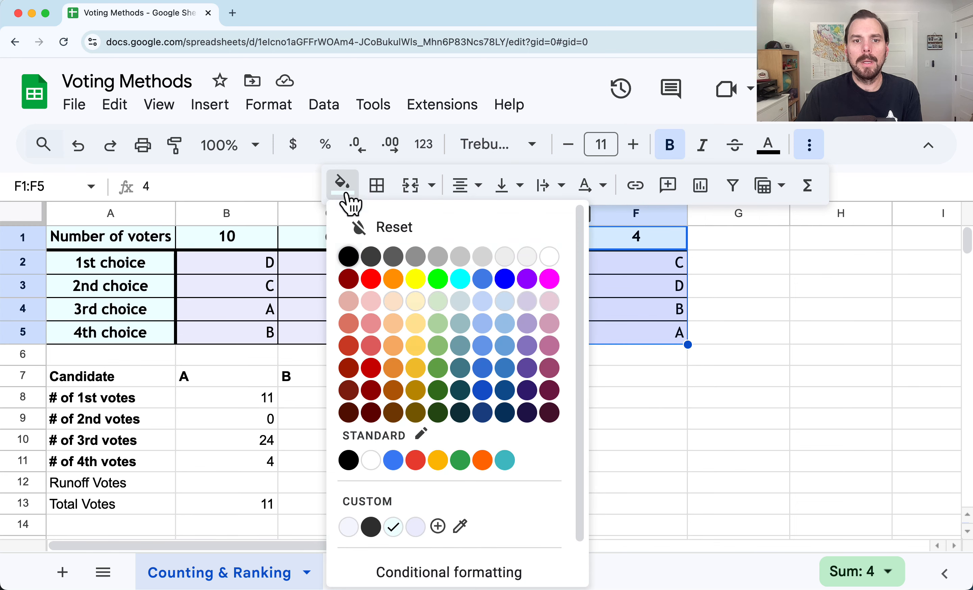
{"action": "left_click", "coordinate": [370, 304]}
{"action": "left_click", "coordinate": [724, 283]}
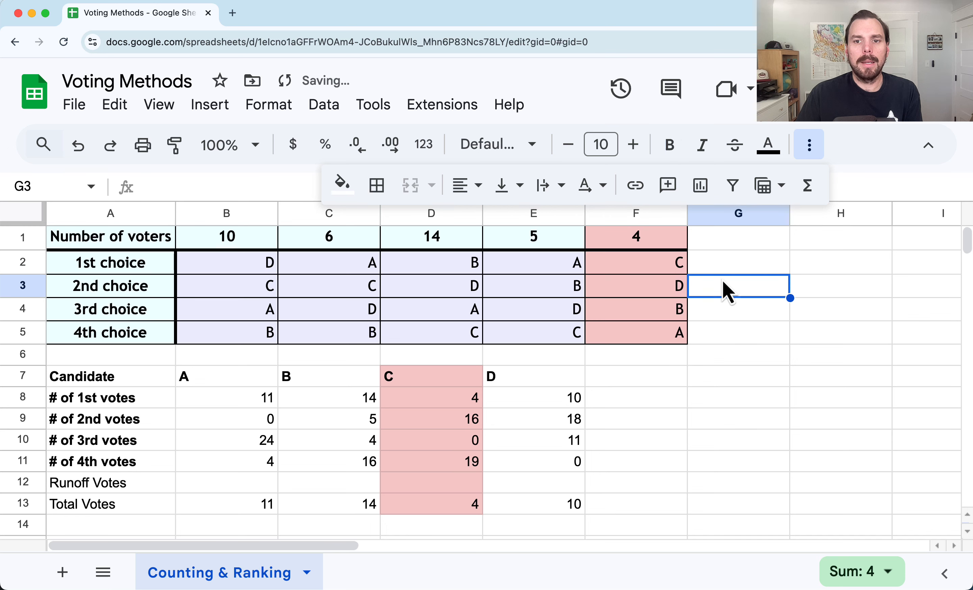
Enter 4 as candidate D's runoff votes in E12
{"action": "left_click", "coordinate": [672, 266]}
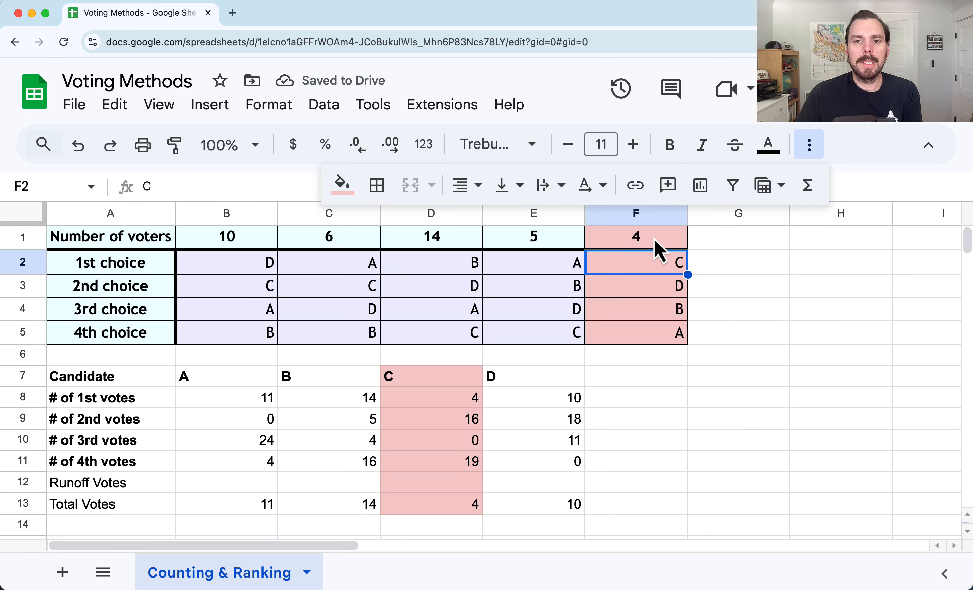
{"action": "left_click", "coordinate": [655, 291]}
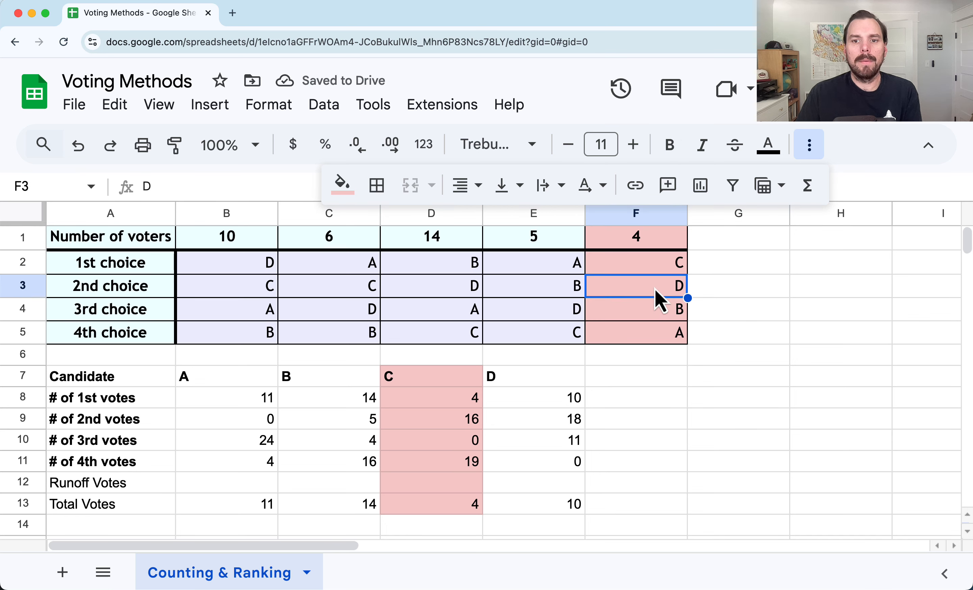
{"action": "left_click", "coordinate": [567, 482]}
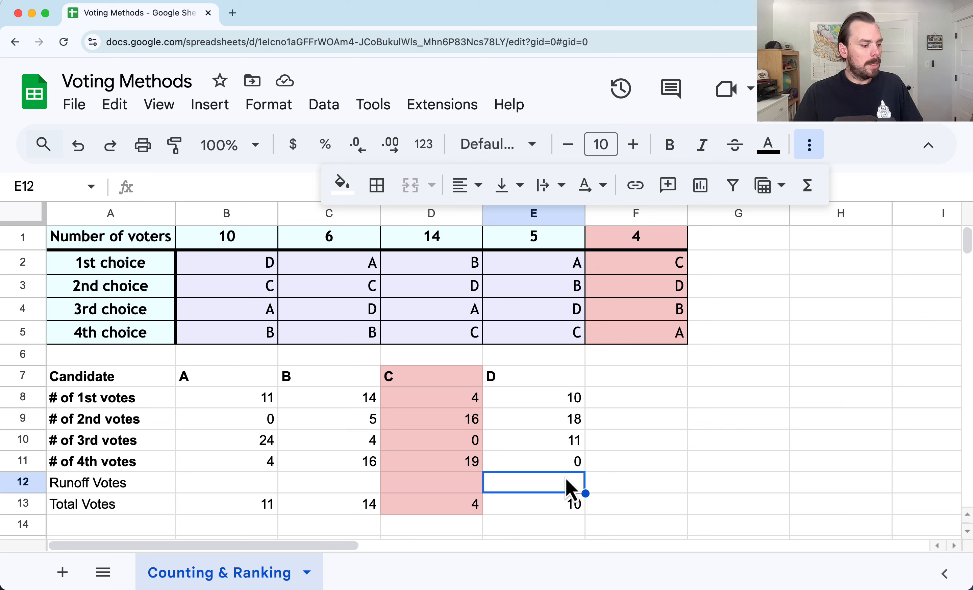
{"action": "type", "text": "4"}
{"action": "left_click", "coordinate": [698, 492]}
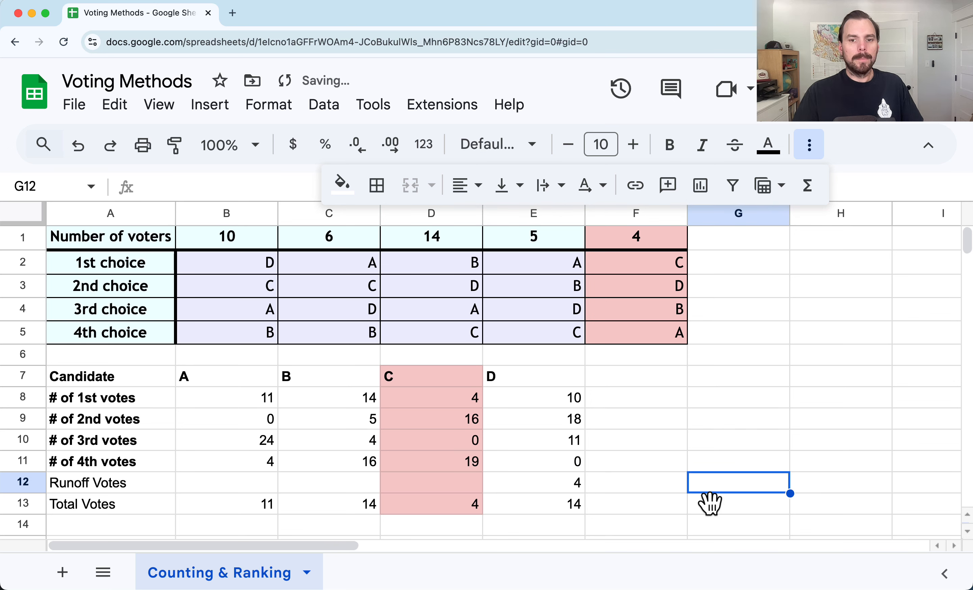
{"action": "left_click", "coordinate": [359, 511]}
{"action": "left_click", "coordinate": [546, 513]}
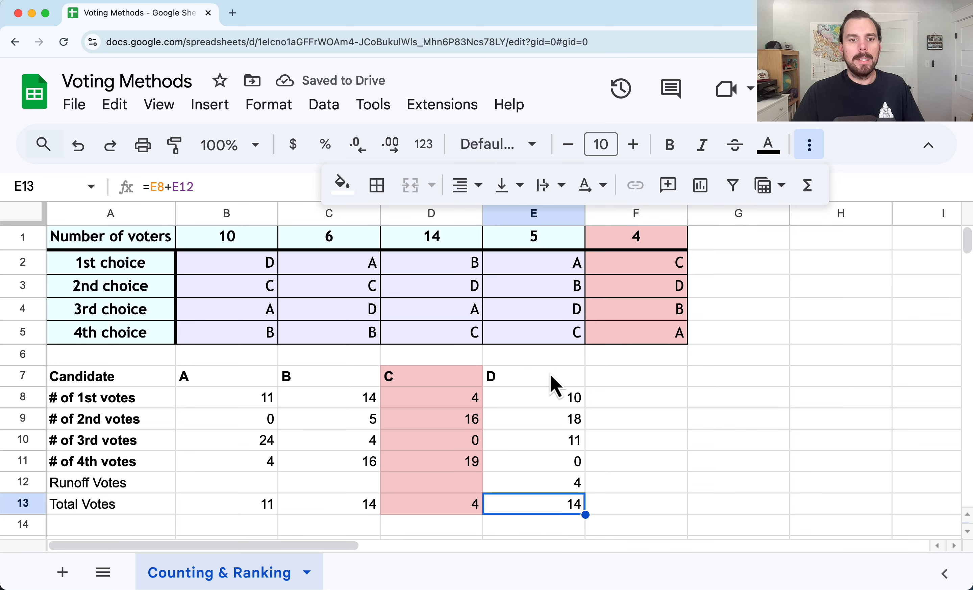
{"action": "left_click", "coordinate": [347, 508]}
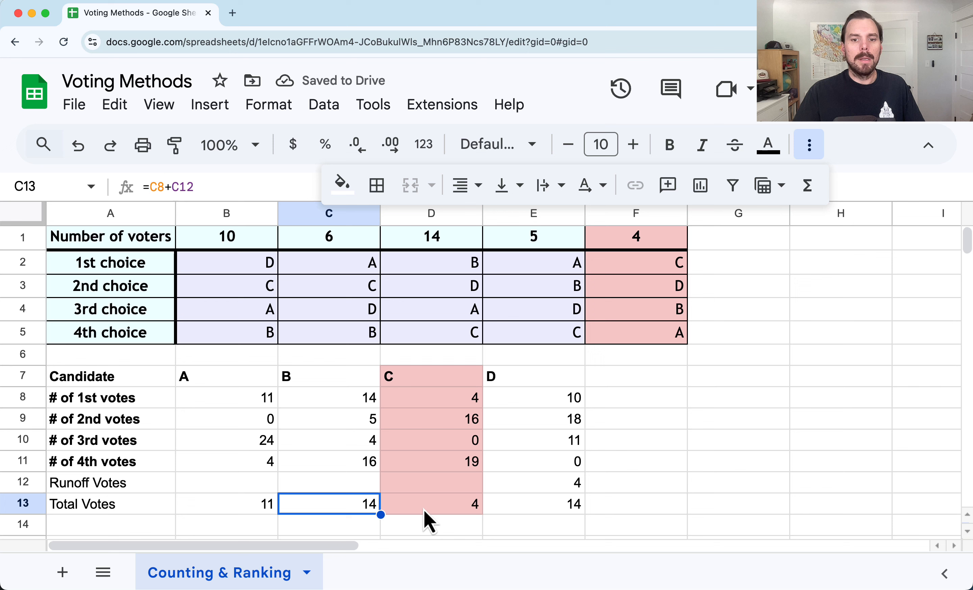
{"action": "left_click", "coordinate": [562, 512]}
{"action": "left_click", "coordinate": [318, 506]}
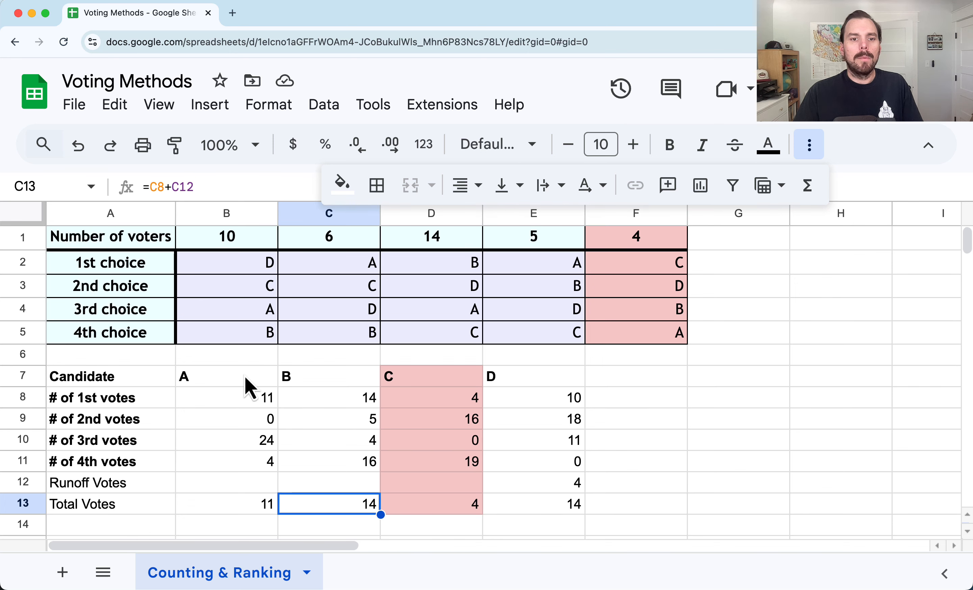
Fill candidate A's column B7:B13 with a light orange background to mark the next elimination
{"action": "left_click_drag", "start_coordinate": [245, 378], "coordinate": [220, 513]}
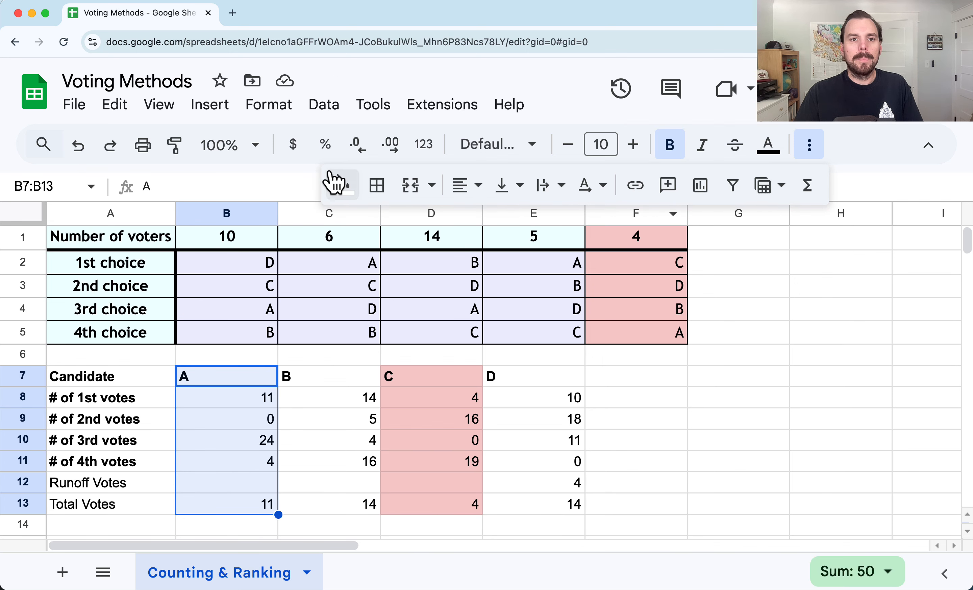
{"action": "left_click", "coordinate": [334, 183]}
{"action": "left_click", "coordinate": [354, 315]}
{"action": "left_click", "coordinate": [511, 441]}
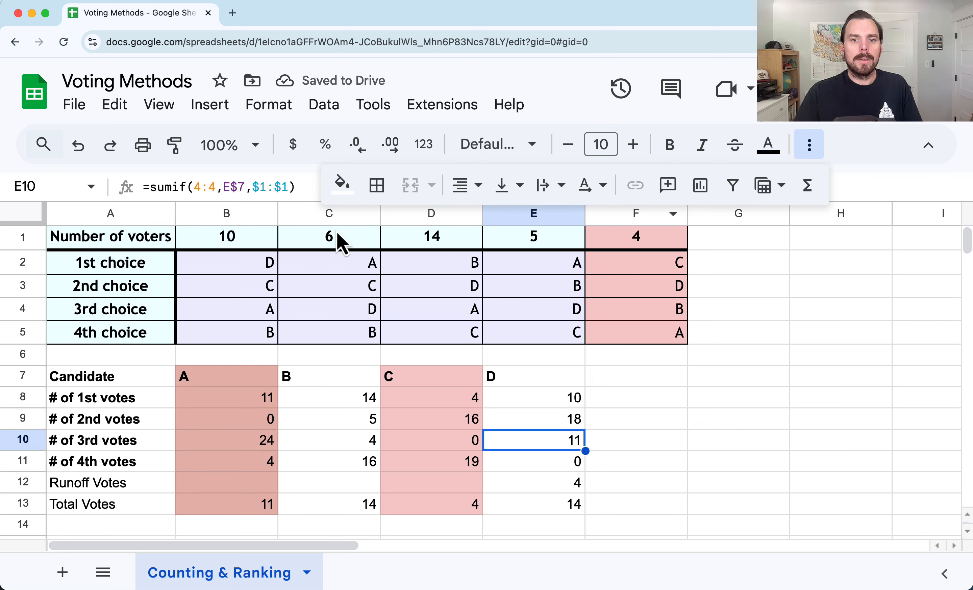
{"action": "key", "text": "super+z"}
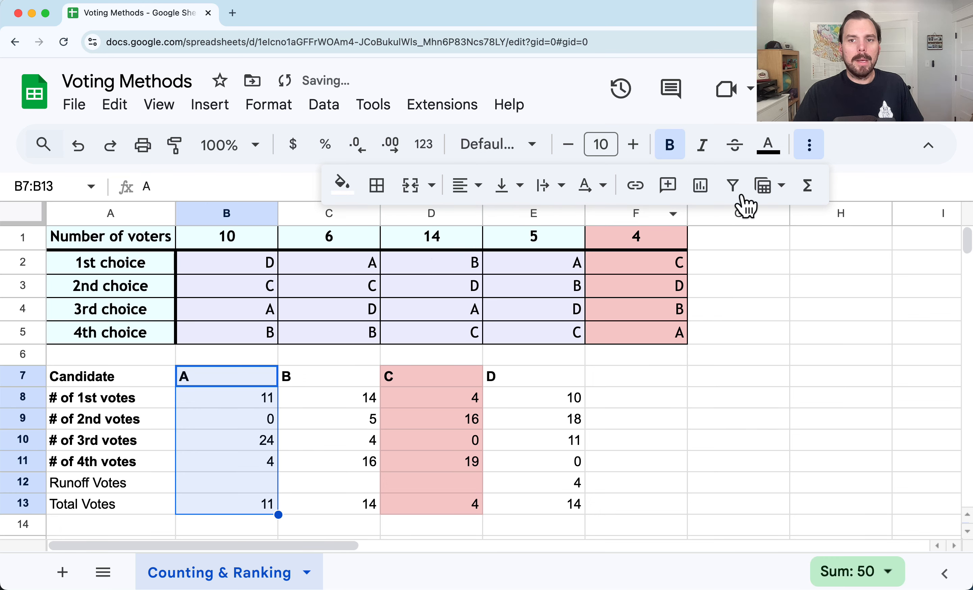
{"action": "left_click", "coordinate": [336, 185]}
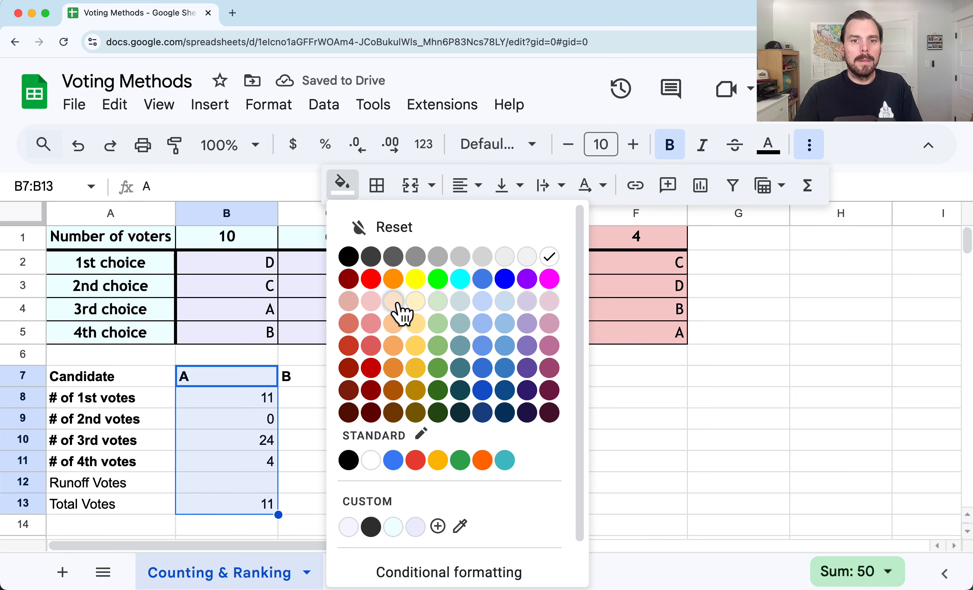
{"action": "left_click", "coordinate": [395, 302]}
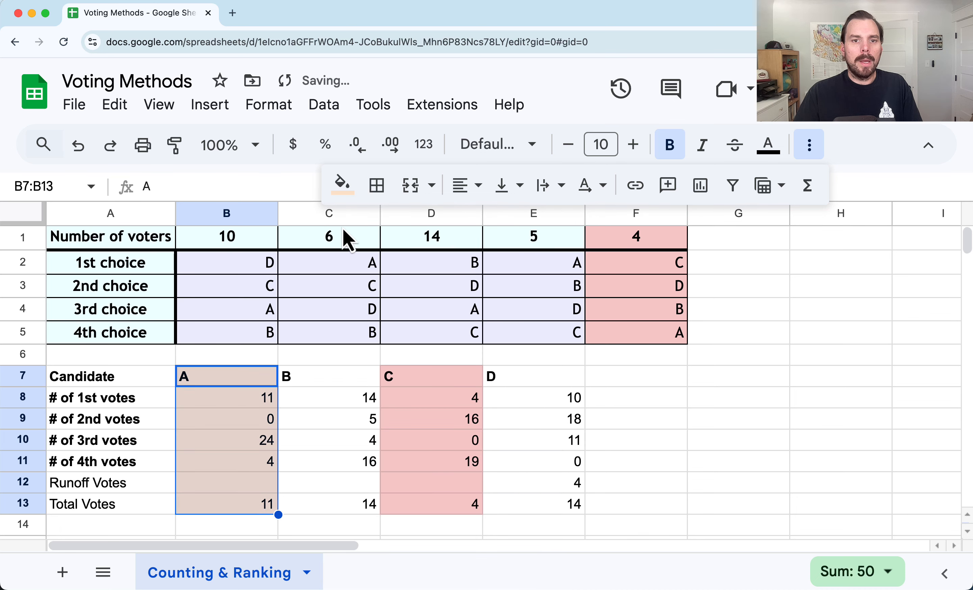
Fill voter columns C1:C5 and E1:E5, whose first choice is A, with a light orange background
{"action": "left_click_drag", "start_coordinate": [343, 232], "coordinate": [341, 318]}
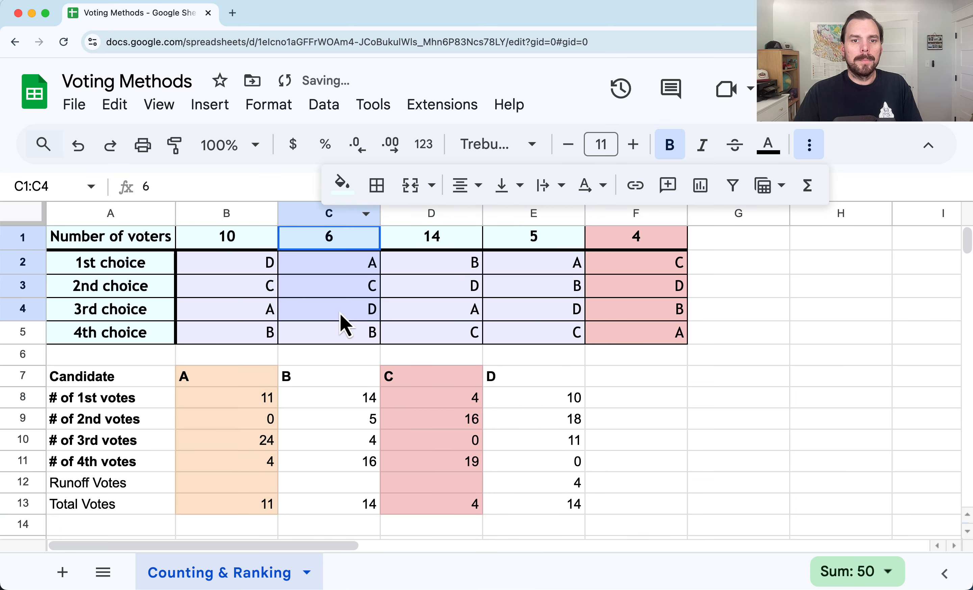
{"action": "left_click", "coordinate": [350, 243]}
{"action": "left_click_drag", "start_coordinate": [351, 245], "coordinate": [358, 341]}
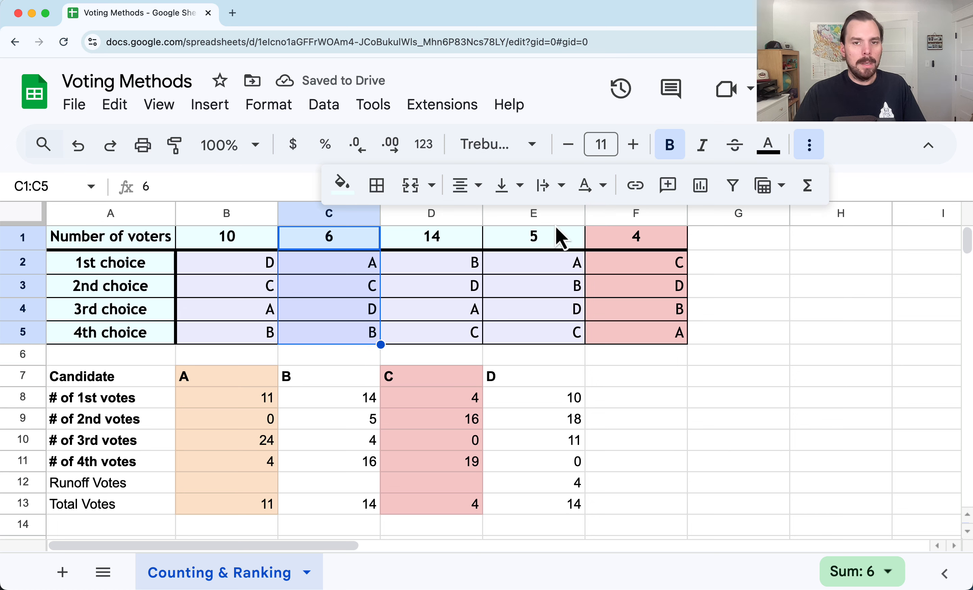
{"action": "left_click_drag", "start_coordinate": [521, 245], "coordinate": [521, 343]}
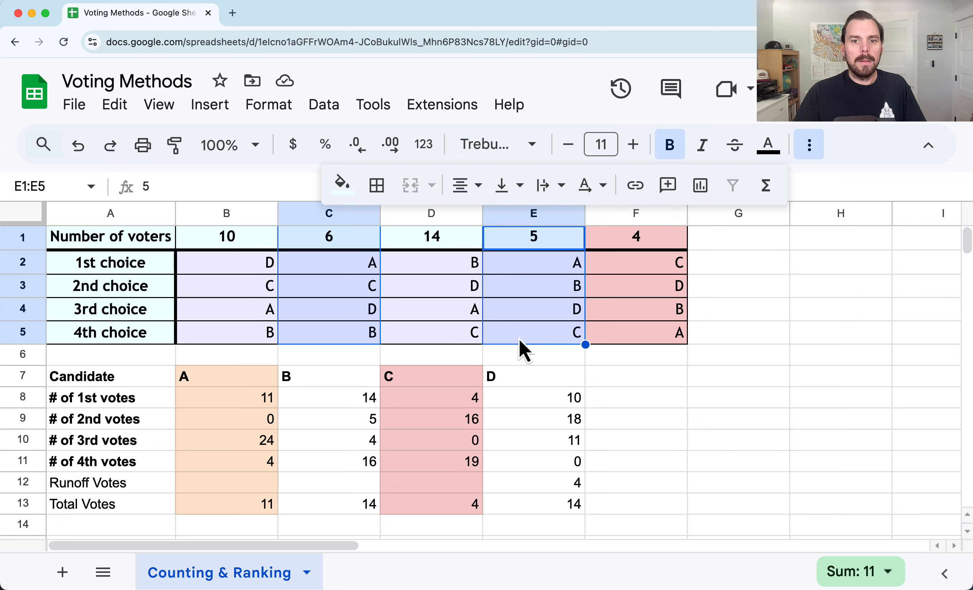
{"action": "left_click", "coordinate": [342, 184]}
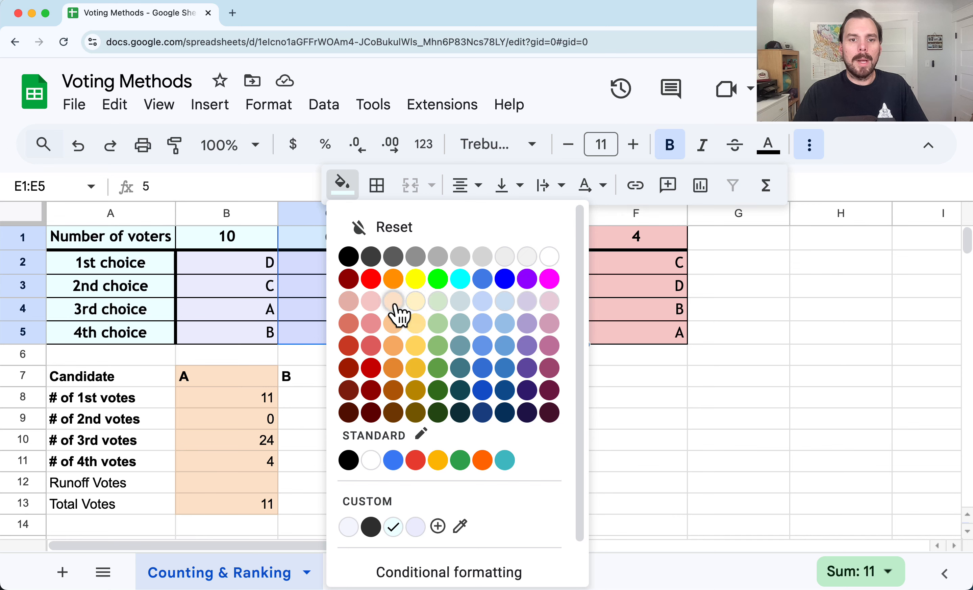
{"action": "left_click", "coordinate": [393, 303]}
{"action": "left_click_drag", "start_coordinate": [672, 420], "coordinate": [681, 441]}
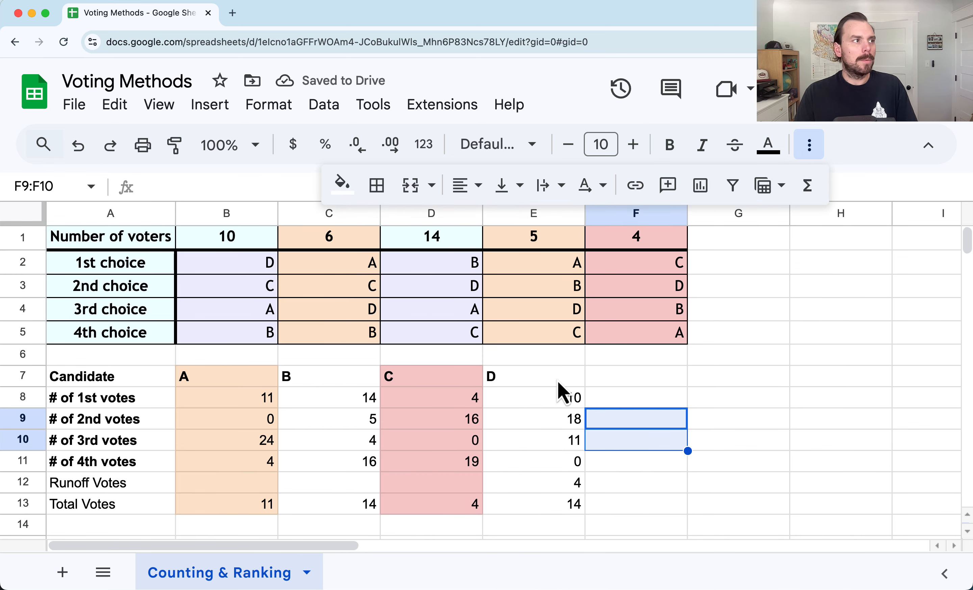
{"action": "left_click", "coordinate": [810, 148]}
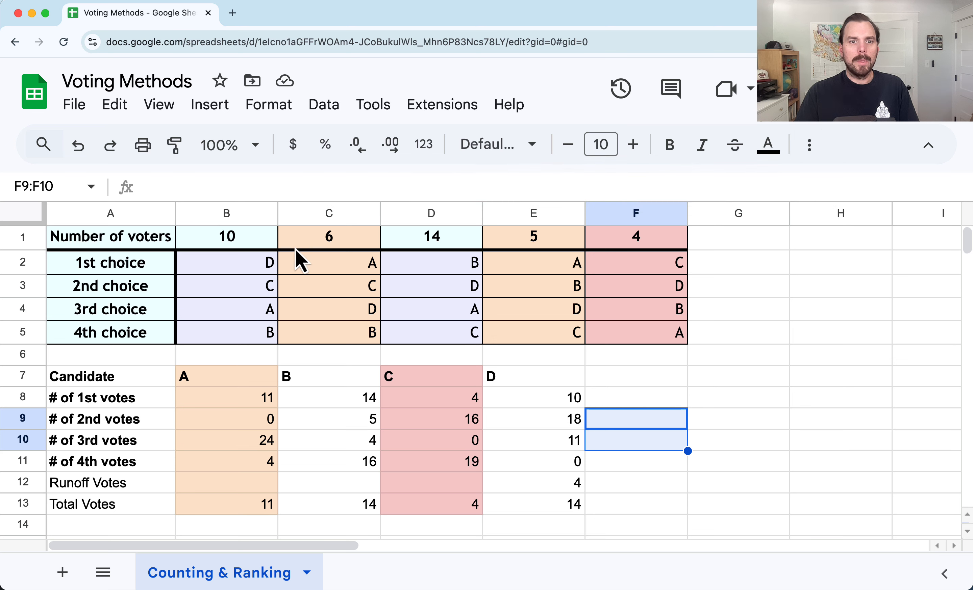
Set candidate D's runoff votes in E12 to 10
{"action": "left_click", "coordinate": [352, 243]}
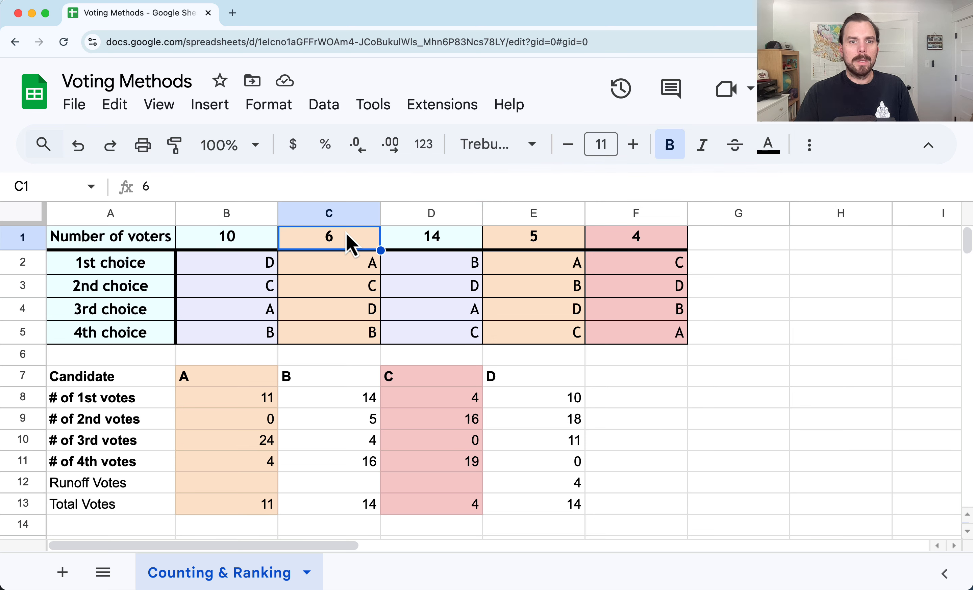
{"action": "left_click", "coordinate": [338, 267]}
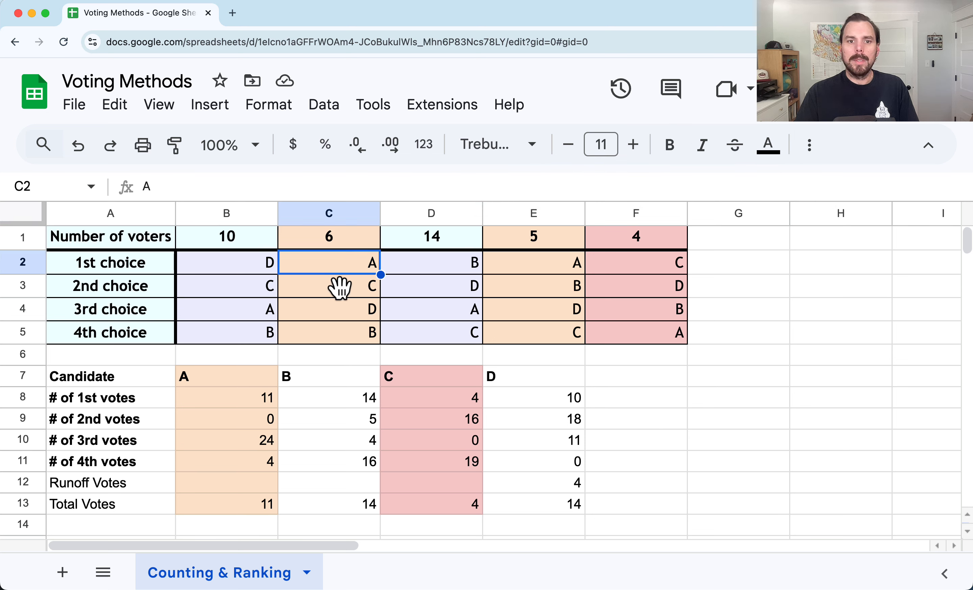
{"action": "left_click", "coordinate": [324, 289]}
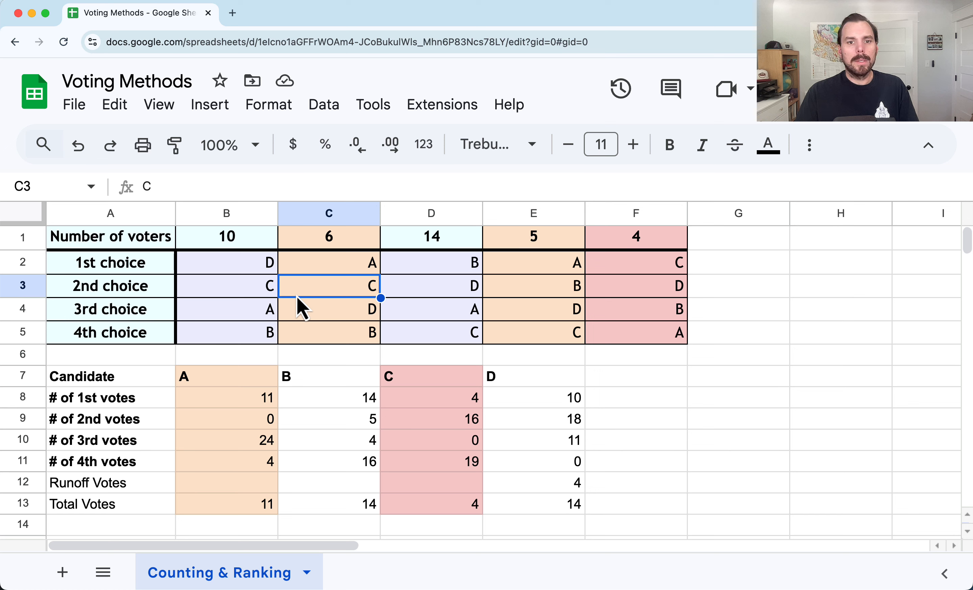
{"action": "left_click", "coordinate": [318, 318]}
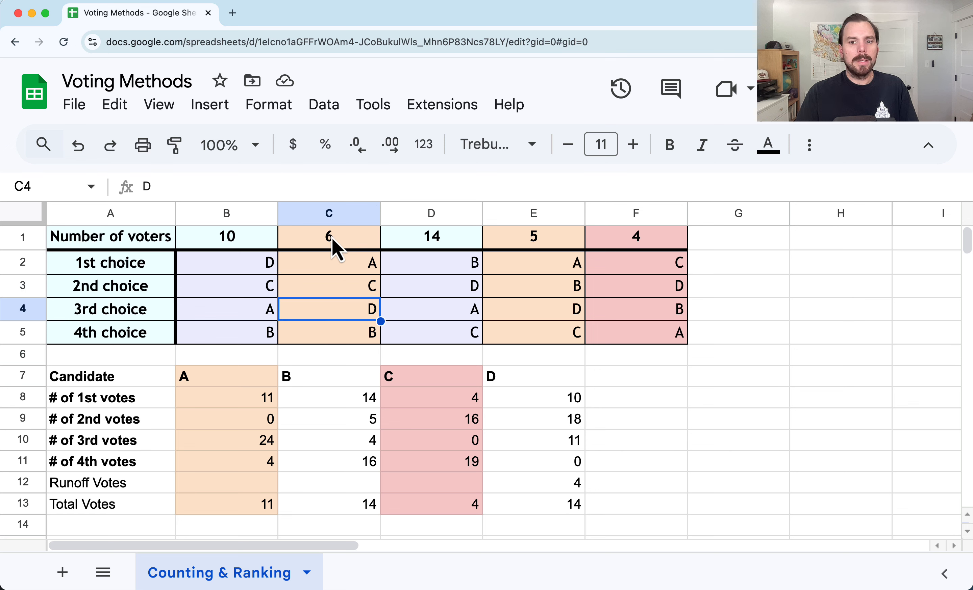
{"action": "left_click", "coordinate": [555, 486]}
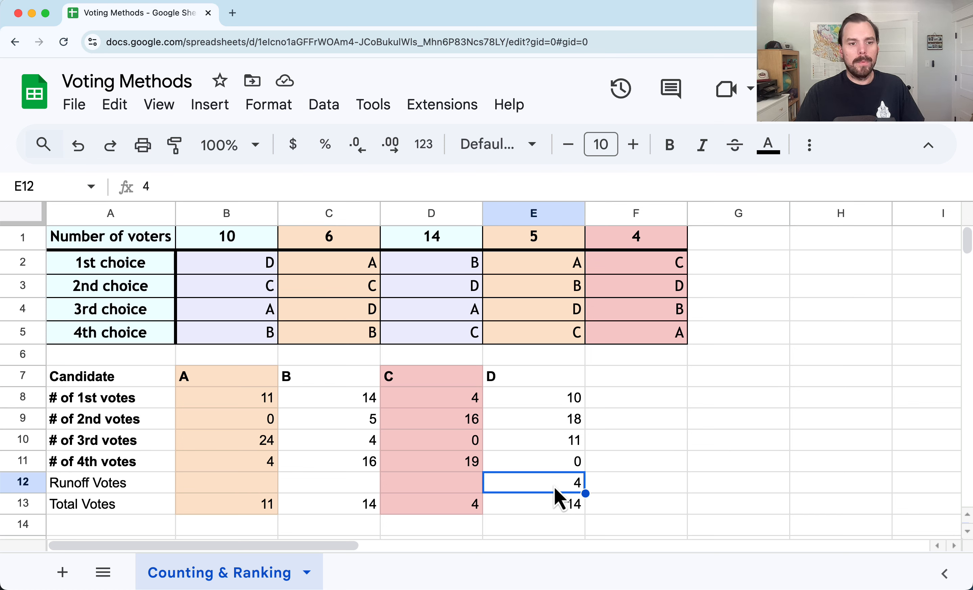
{"action": "type", "text": "10"}
{"action": "key", "text": "Return"}
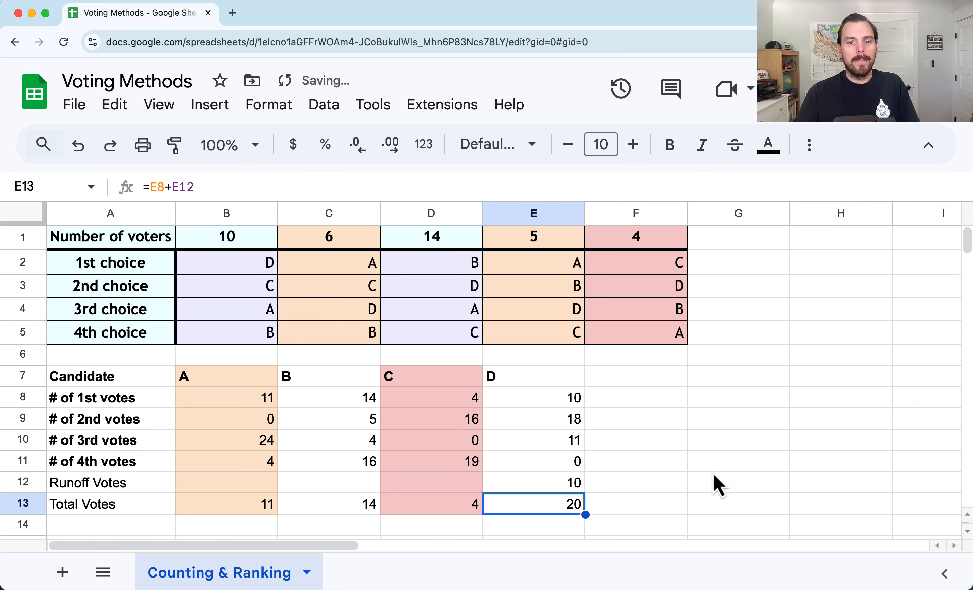
{"action": "left_click", "coordinate": [540, 264]}
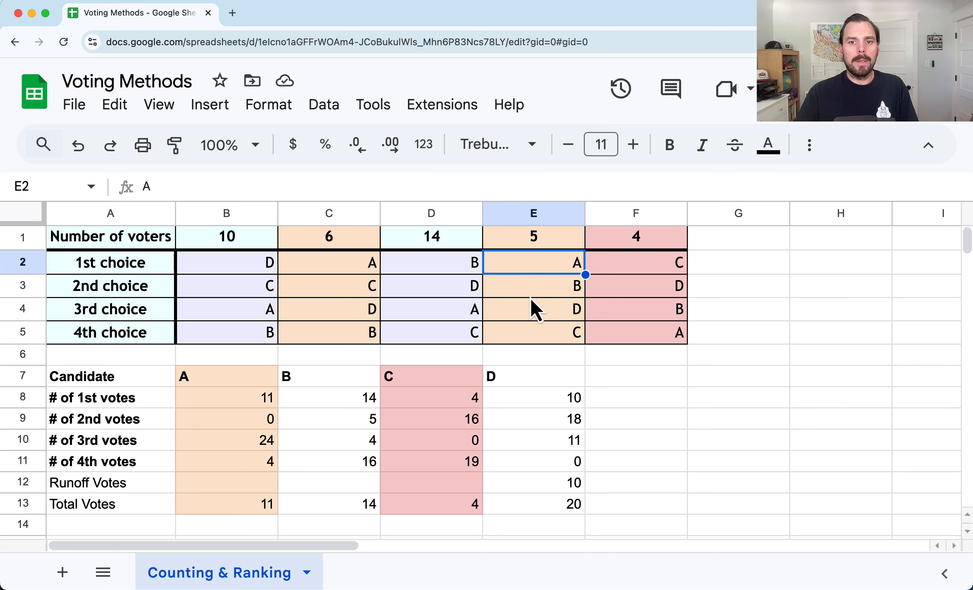
Enter 5 as candidate B's runoff votes in C12, then compare the vote columns of candidates B and D
{"action": "left_click", "coordinate": [544, 286]}
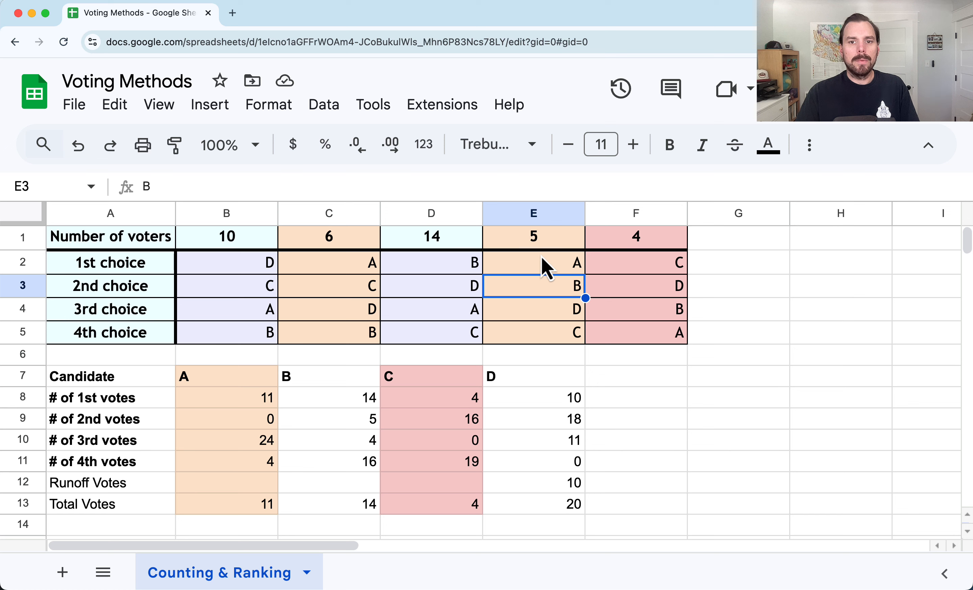
{"action": "left_click", "coordinate": [361, 488]}
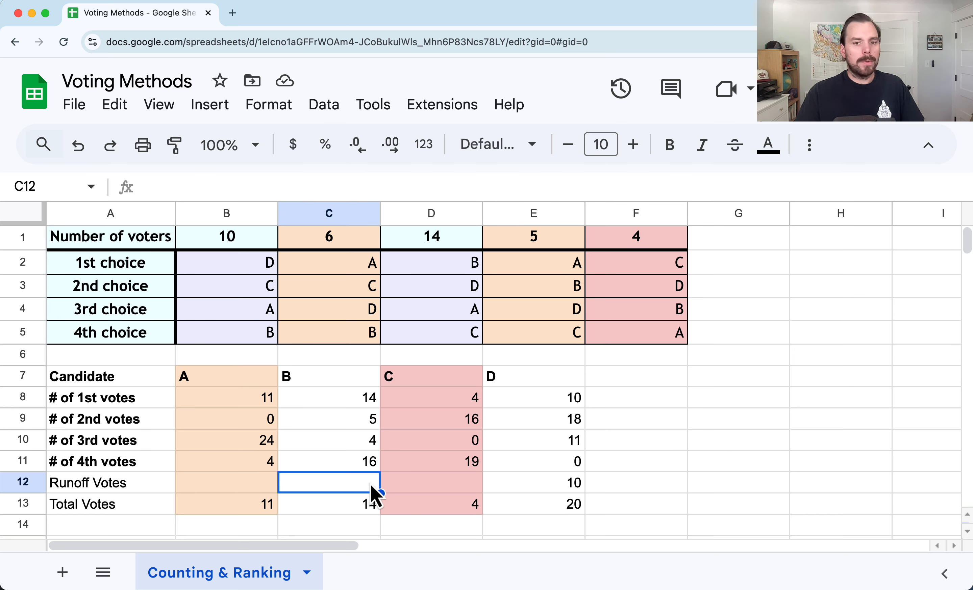
{"action": "type", "text": "5"}
{"action": "key", "text": "Return"}
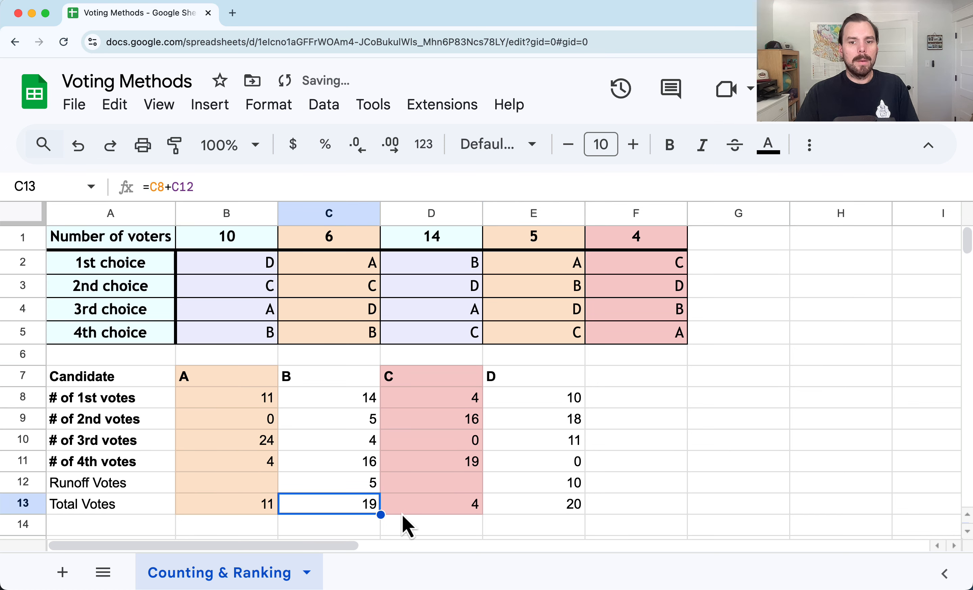
{"action": "left_click_drag", "start_coordinate": [360, 378], "coordinate": [360, 504]}
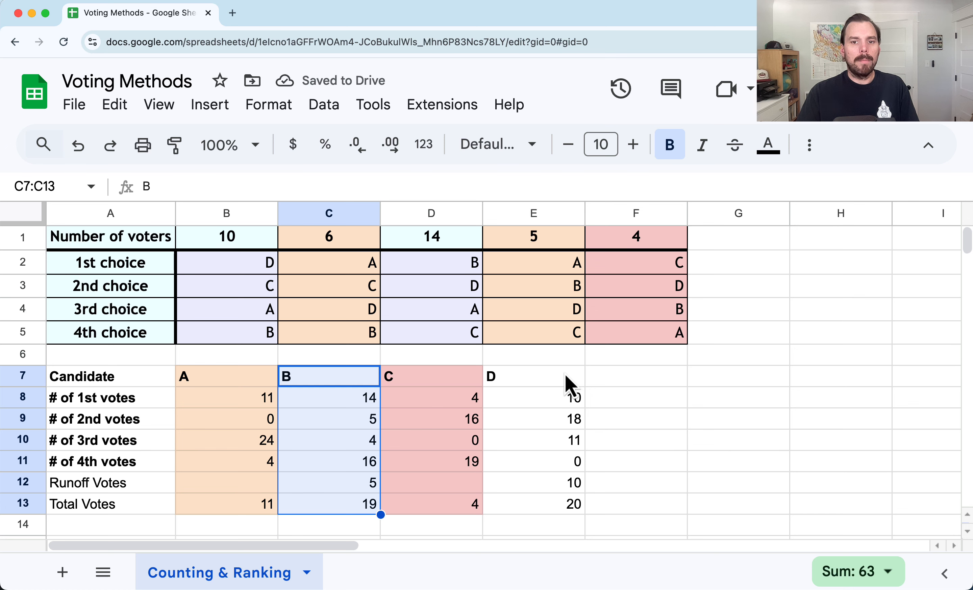
{"action": "left_click_drag", "start_coordinate": [565, 376], "coordinate": [567, 520]}
{"action": "left_click", "coordinate": [343, 513]}
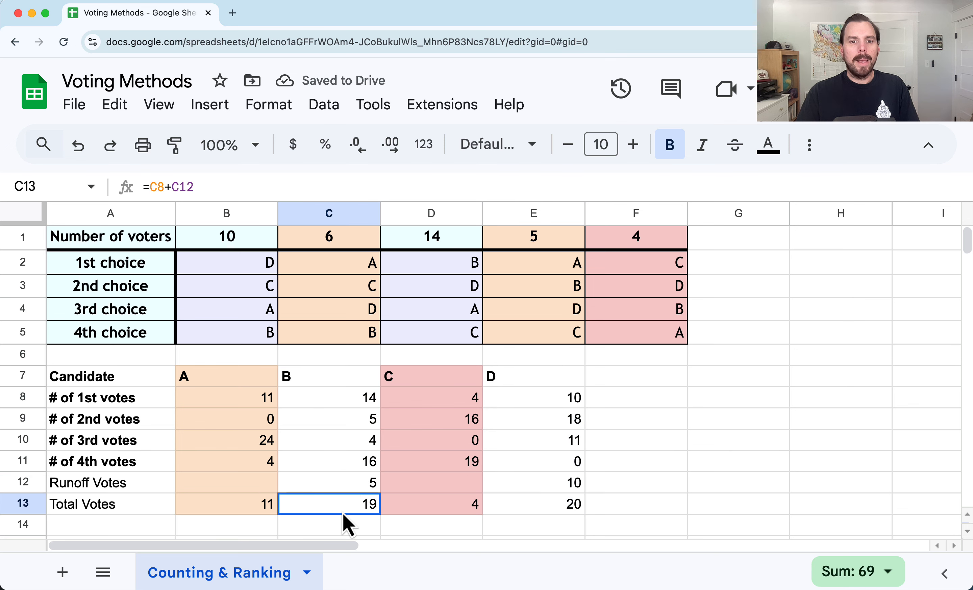
{"action": "left_click", "coordinate": [571, 512]}
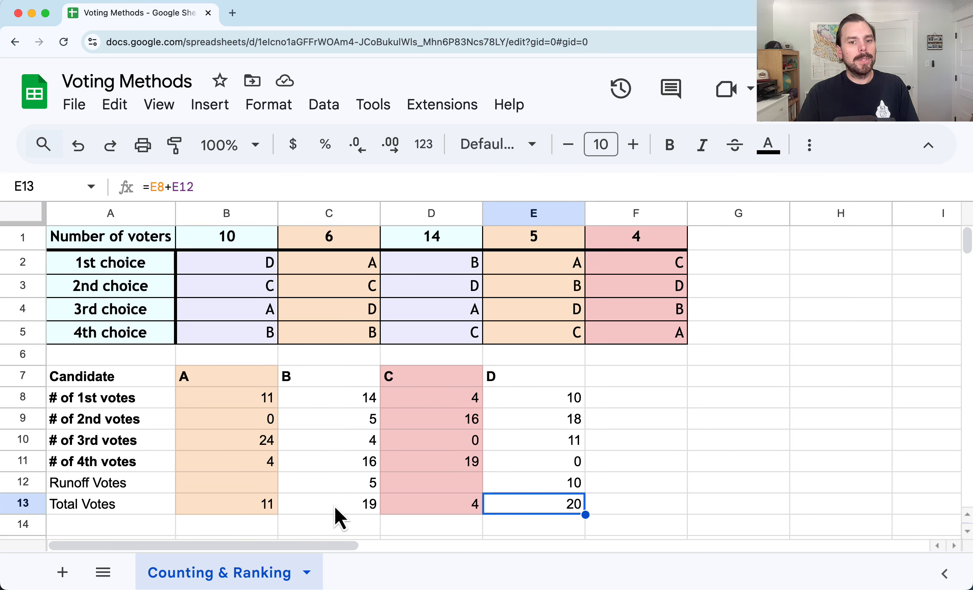